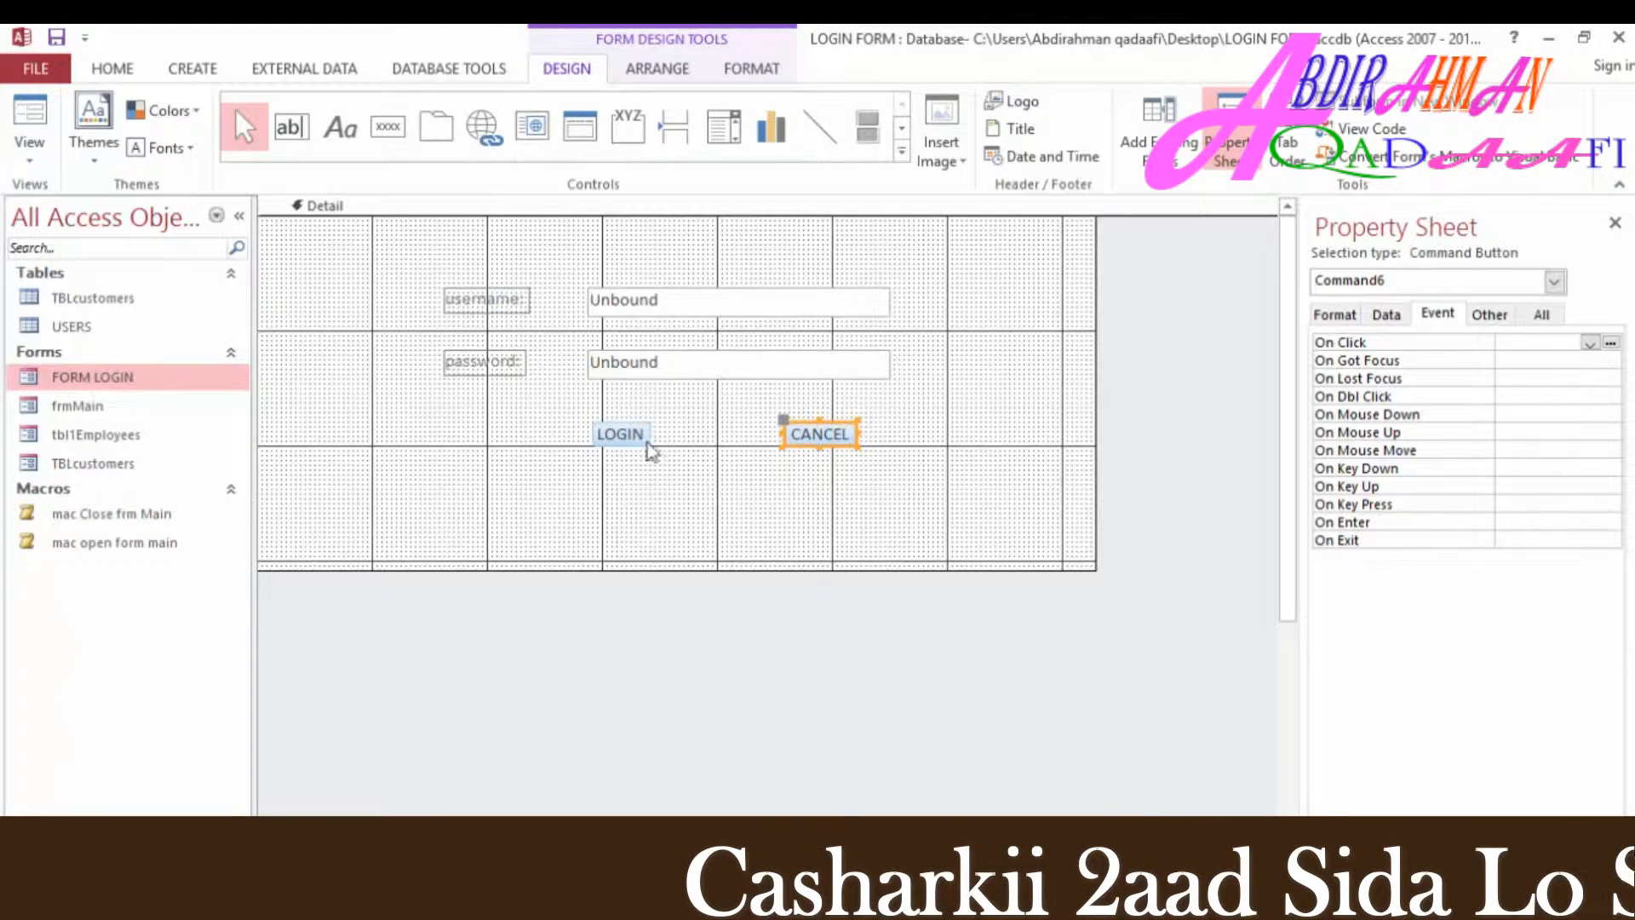
- Add a label reading "*inccorect UserName" beside the username text box
{"action": "left_click", "coordinate": [341, 137]}
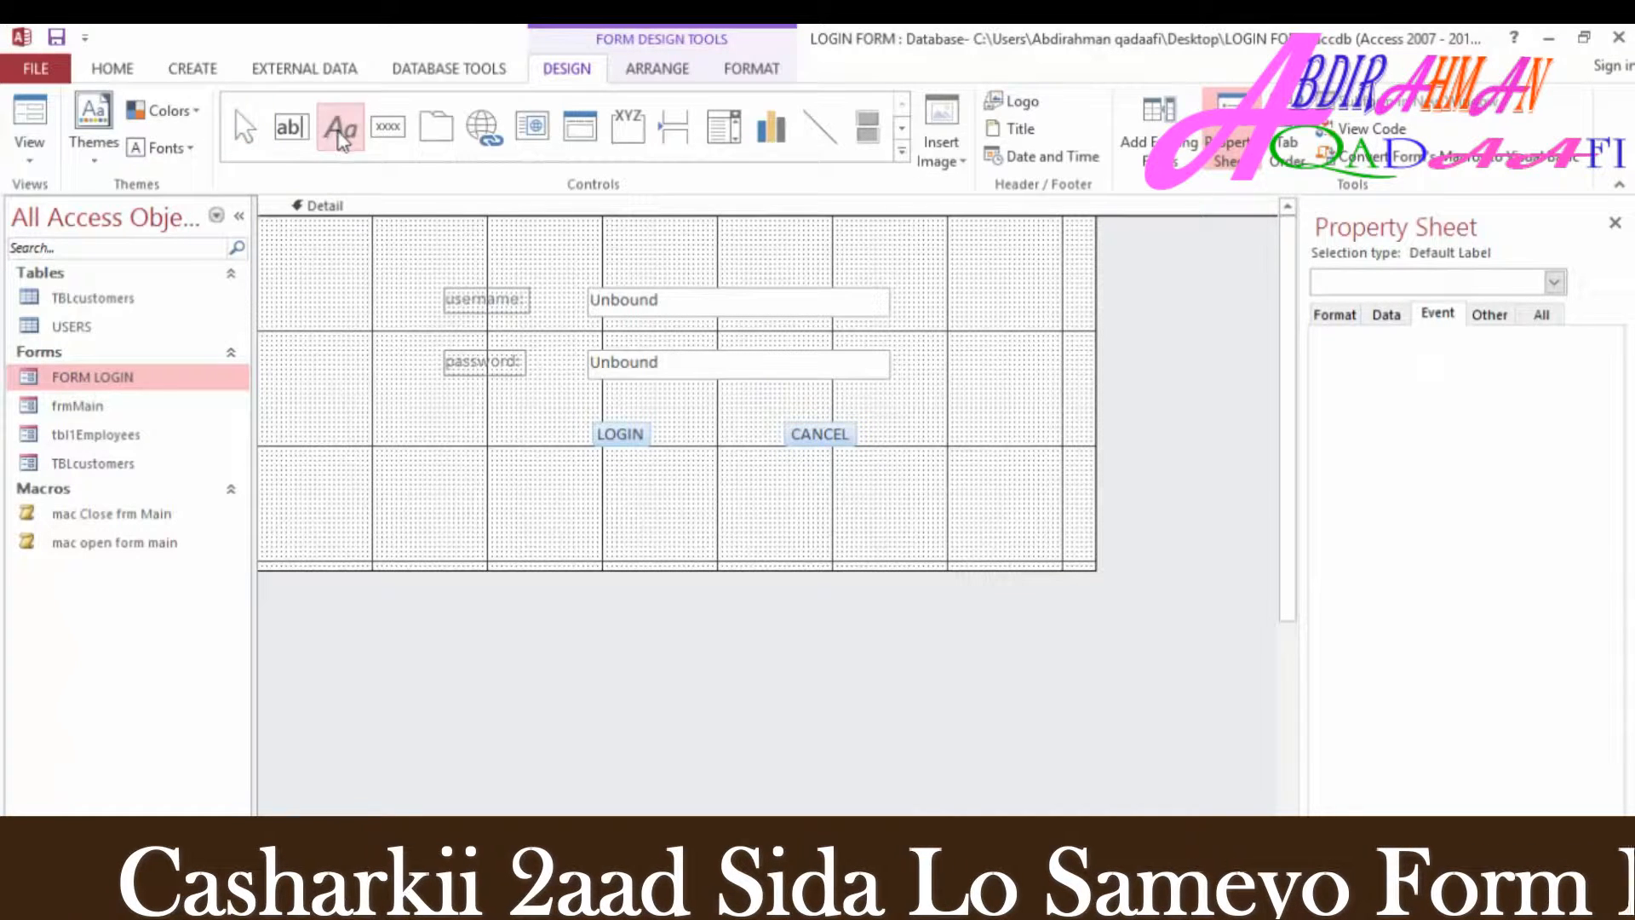
{"action": "left_click_drag", "start_coordinate": [906, 294], "coordinate": [1086, 315]}
{"action": "type", "text": "*inc"}
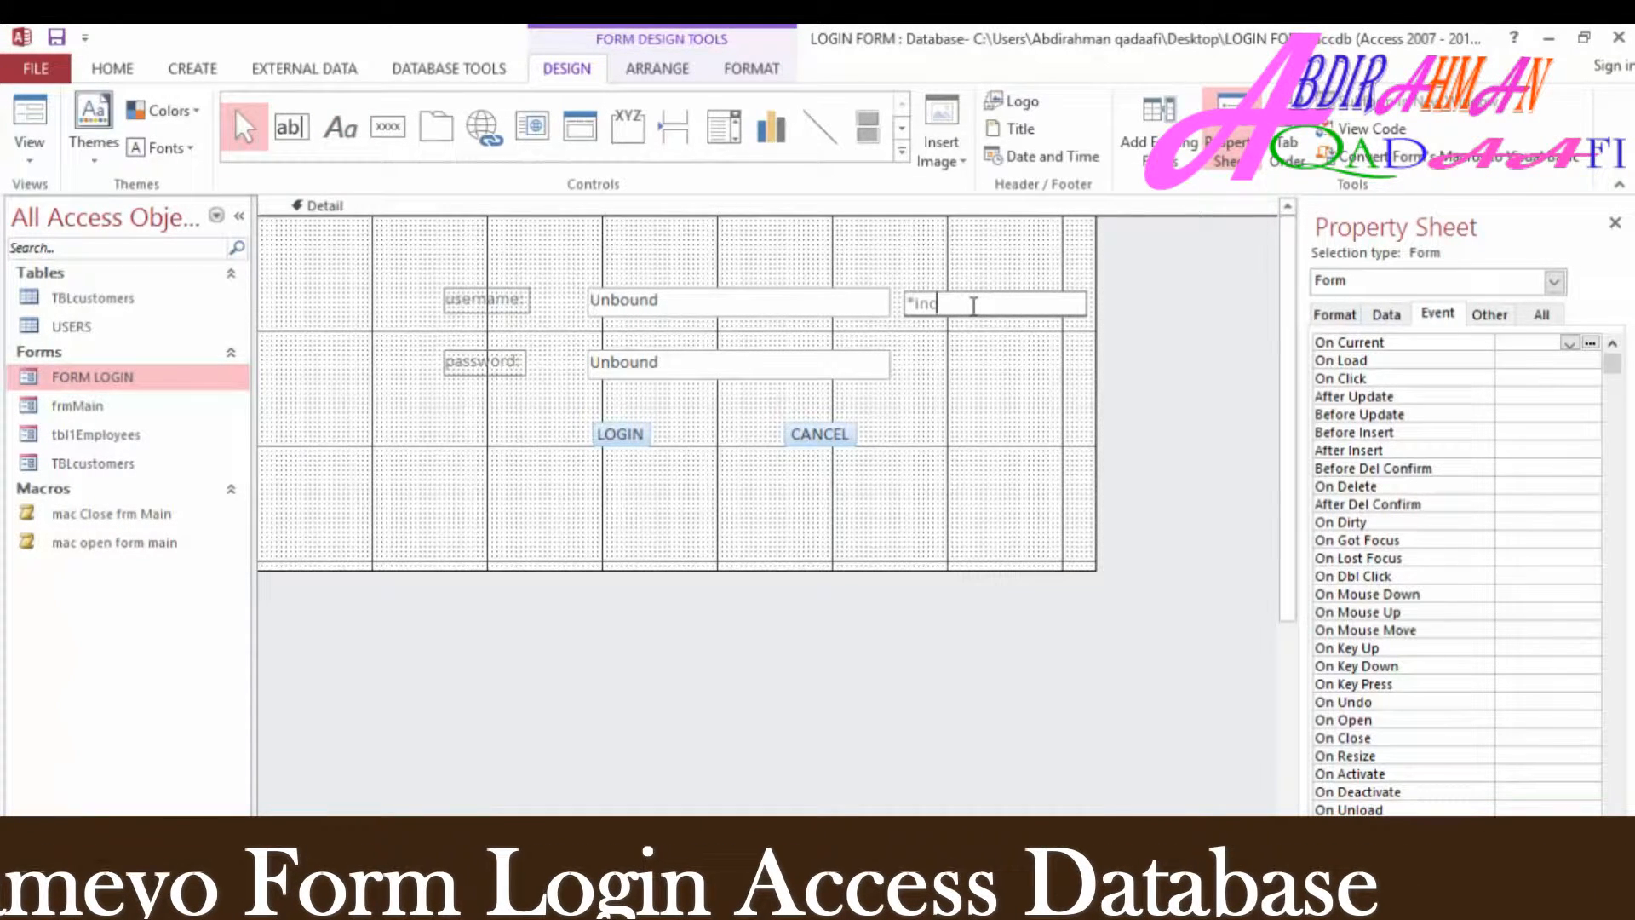
{"action": "type", "text": "corect UserName"}
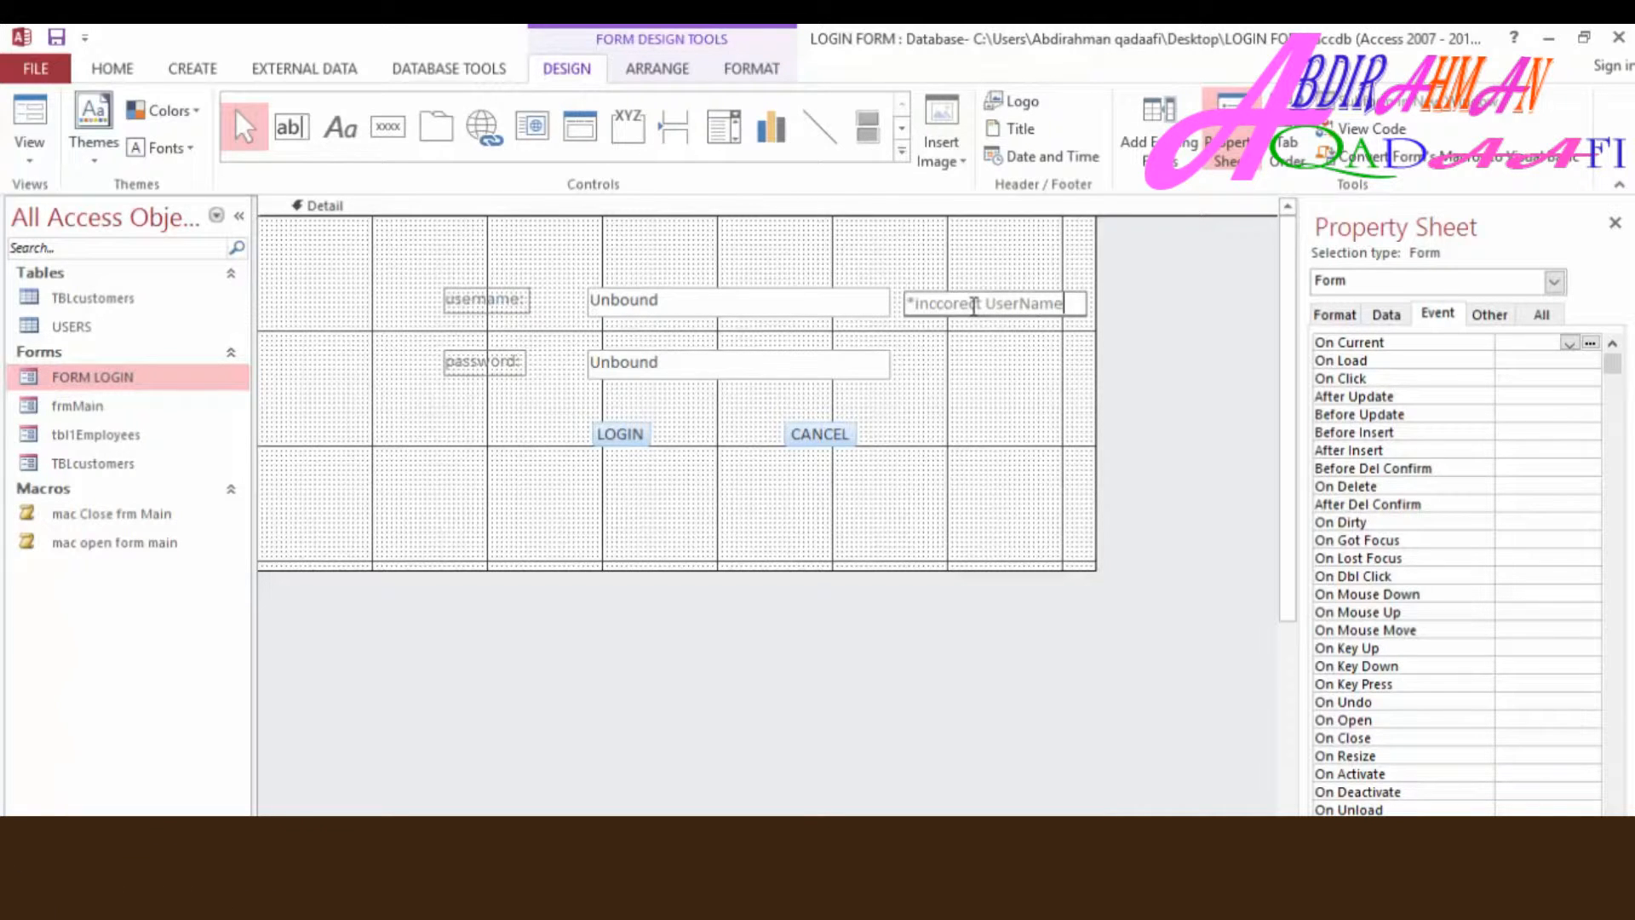
{"action": "left_click", "coordinate": [990, 339]}
- Duplicate the username error label beside the password text box and change its text to "*inccorect Password"
{"action": "left_click", "coordinate": [987, 308]}
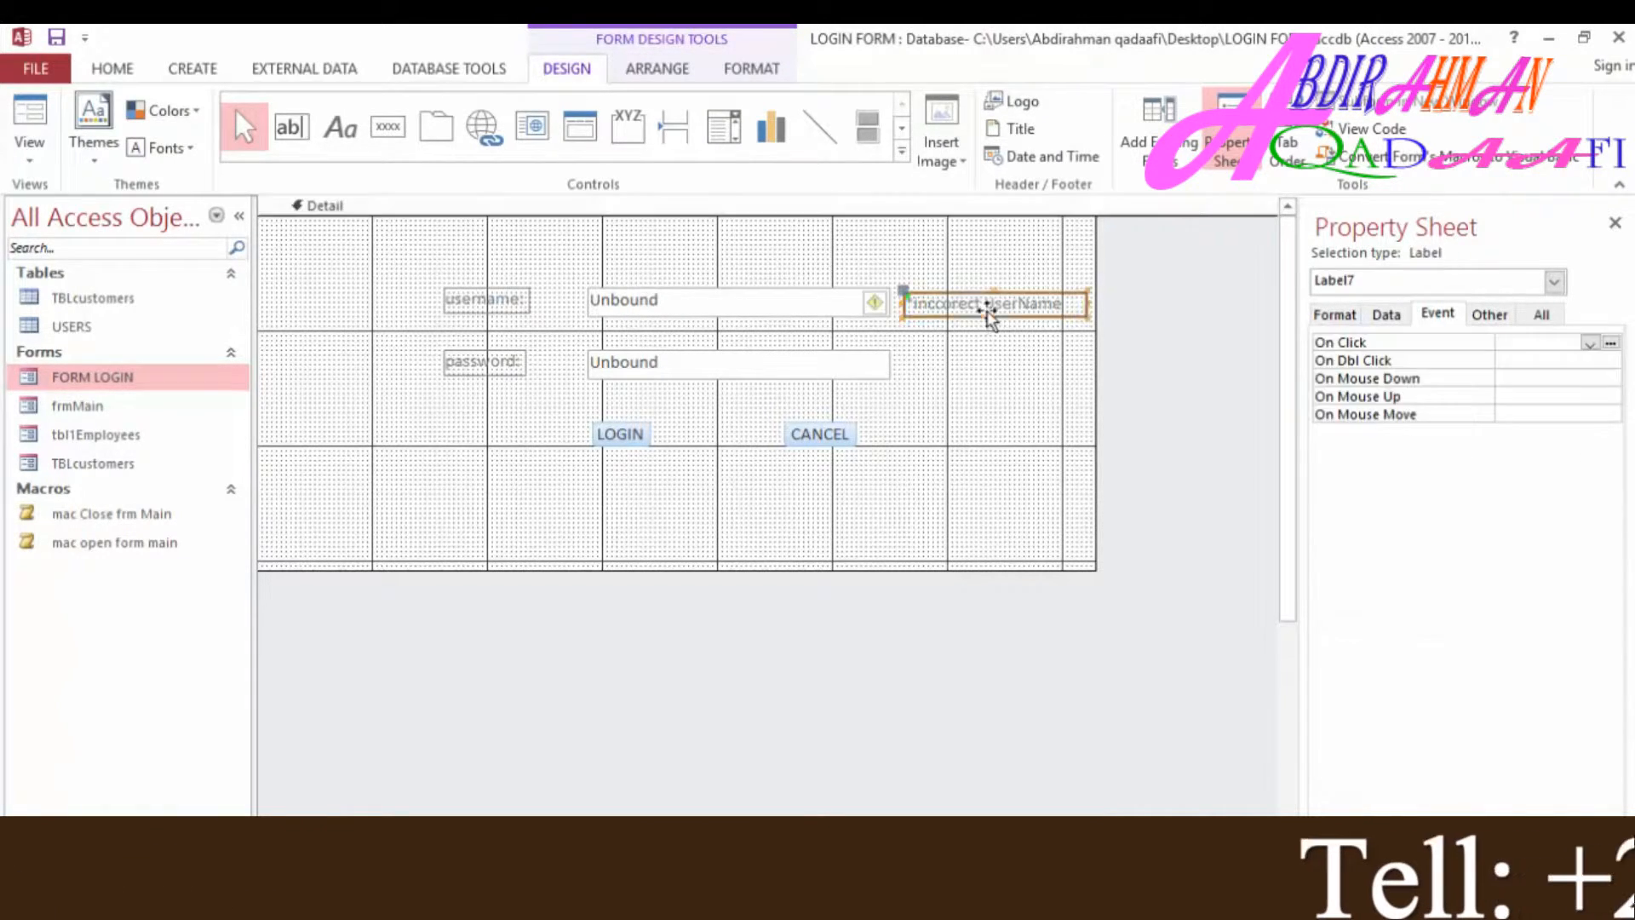
{"action": "key", "text": "ctrl+v"}
{"action": "left_click_drag", "start_coordinate": [969, 353], "coordinate": [971, 374]}
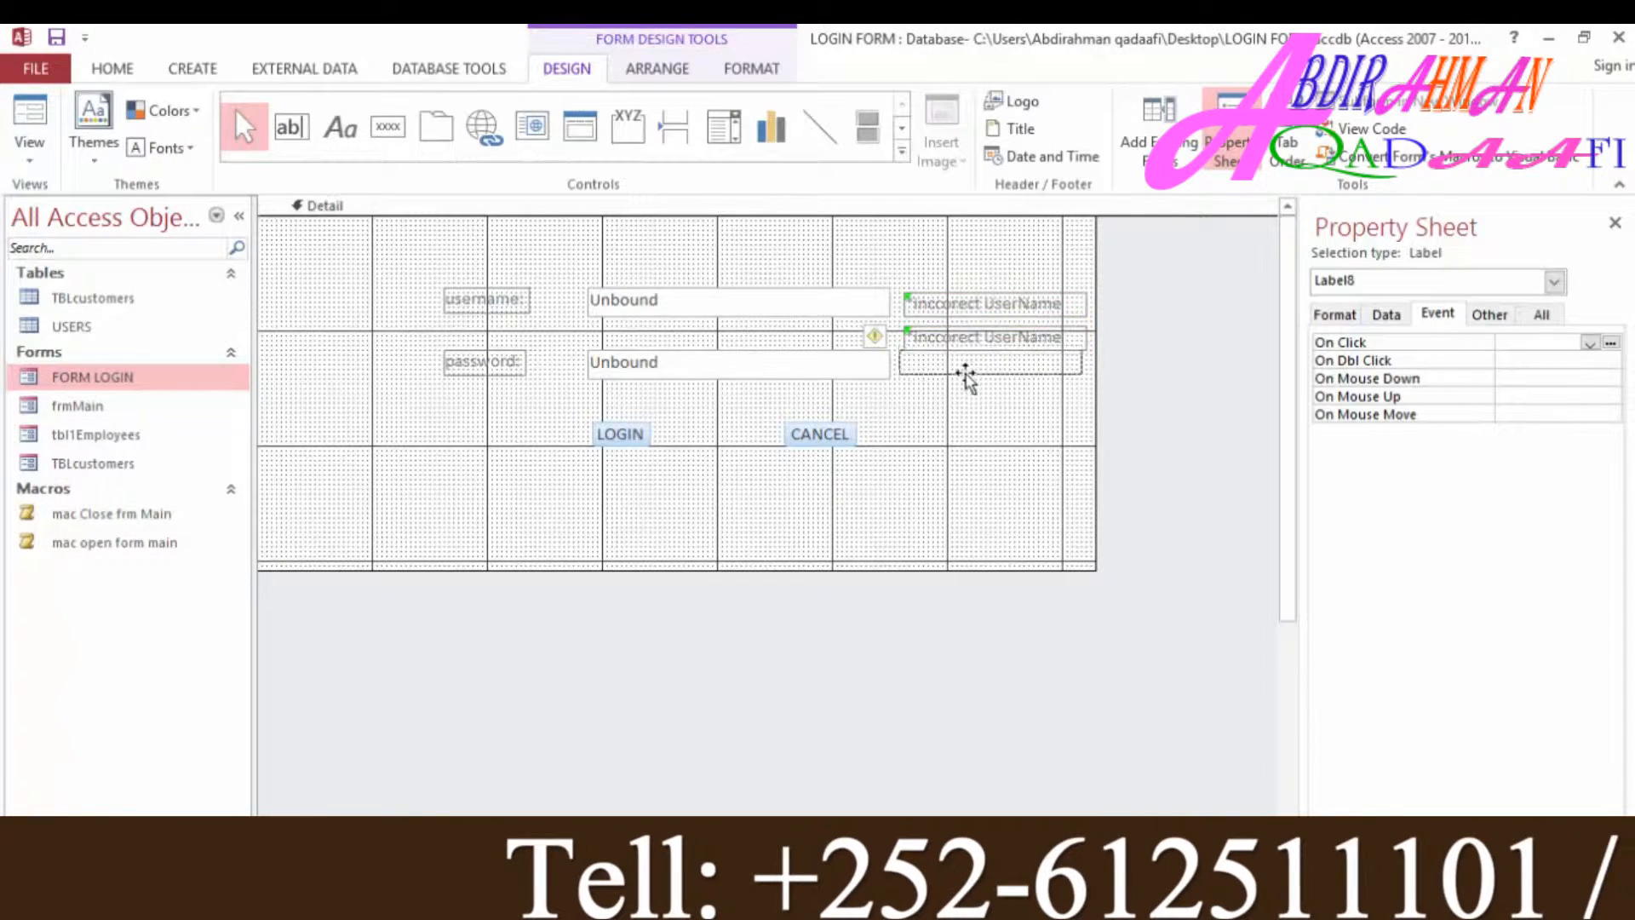
{"action": "left_click", "coordinate": [971, 373]}
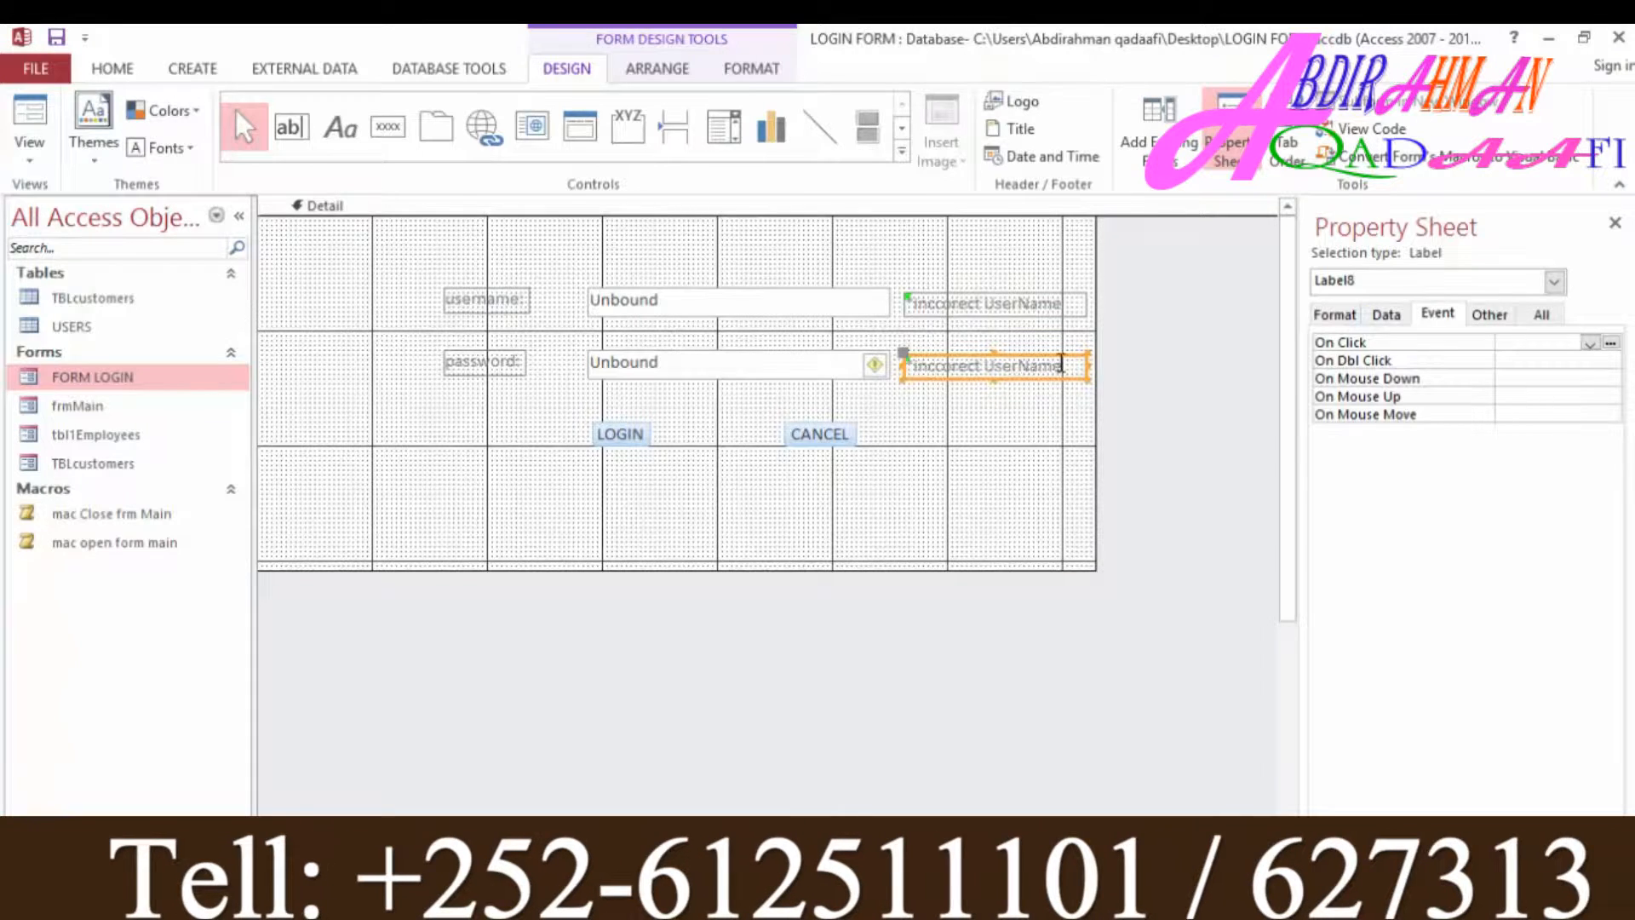
{"action": "left_click_drag", "start_coordinate": [1065, 366], "coordinate": [991, 366]}
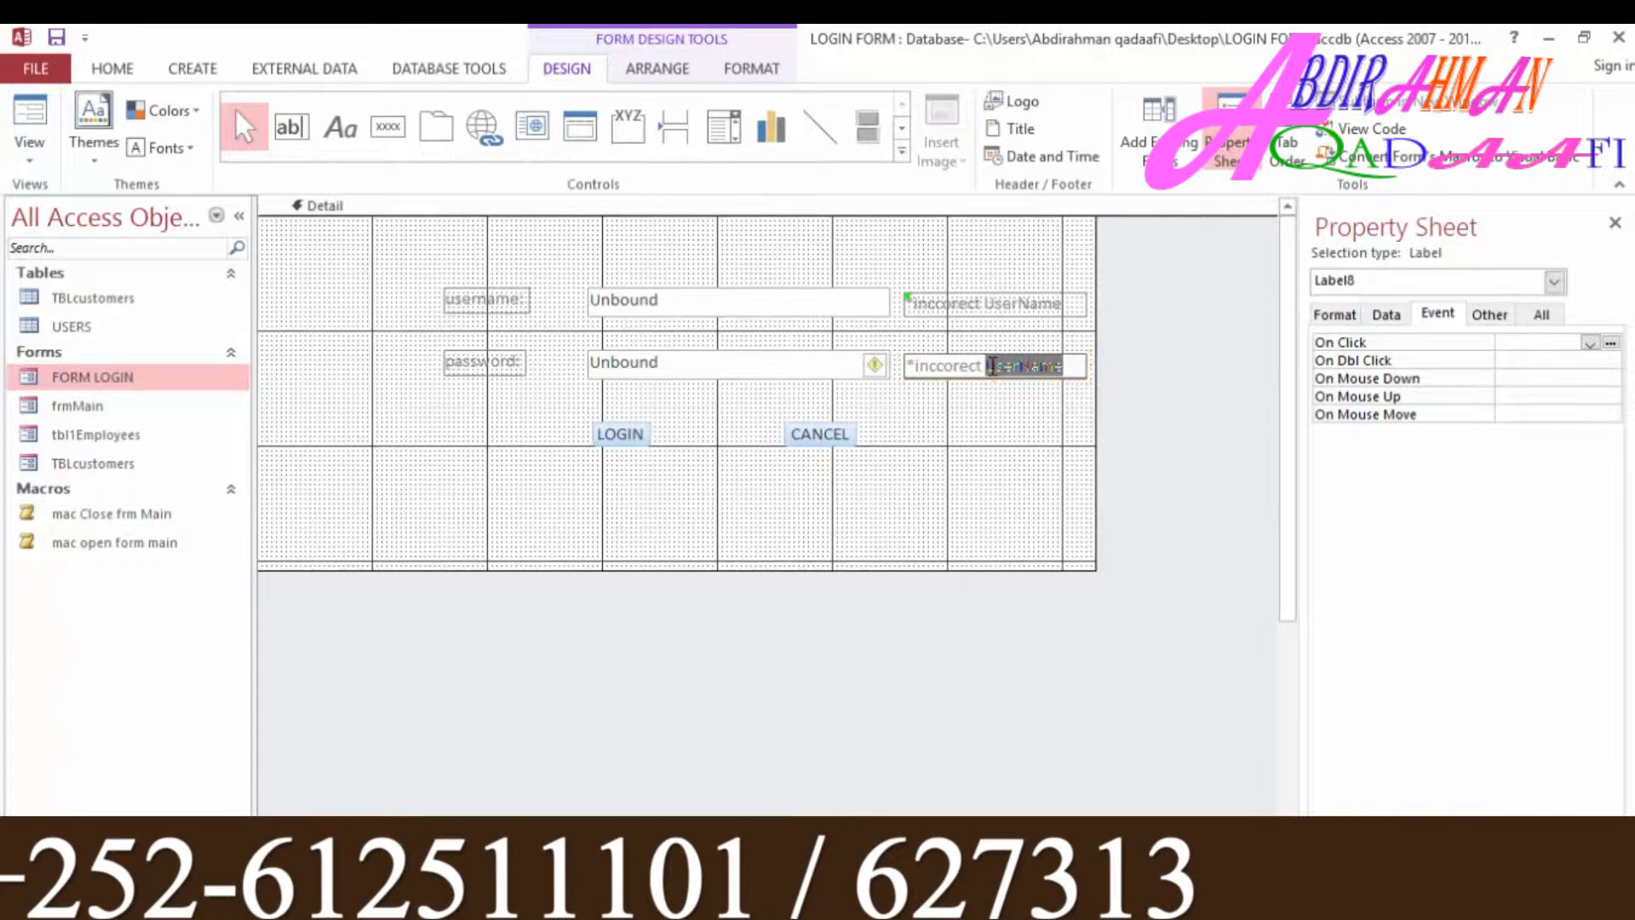
{"action": "type", "text": "Password"}
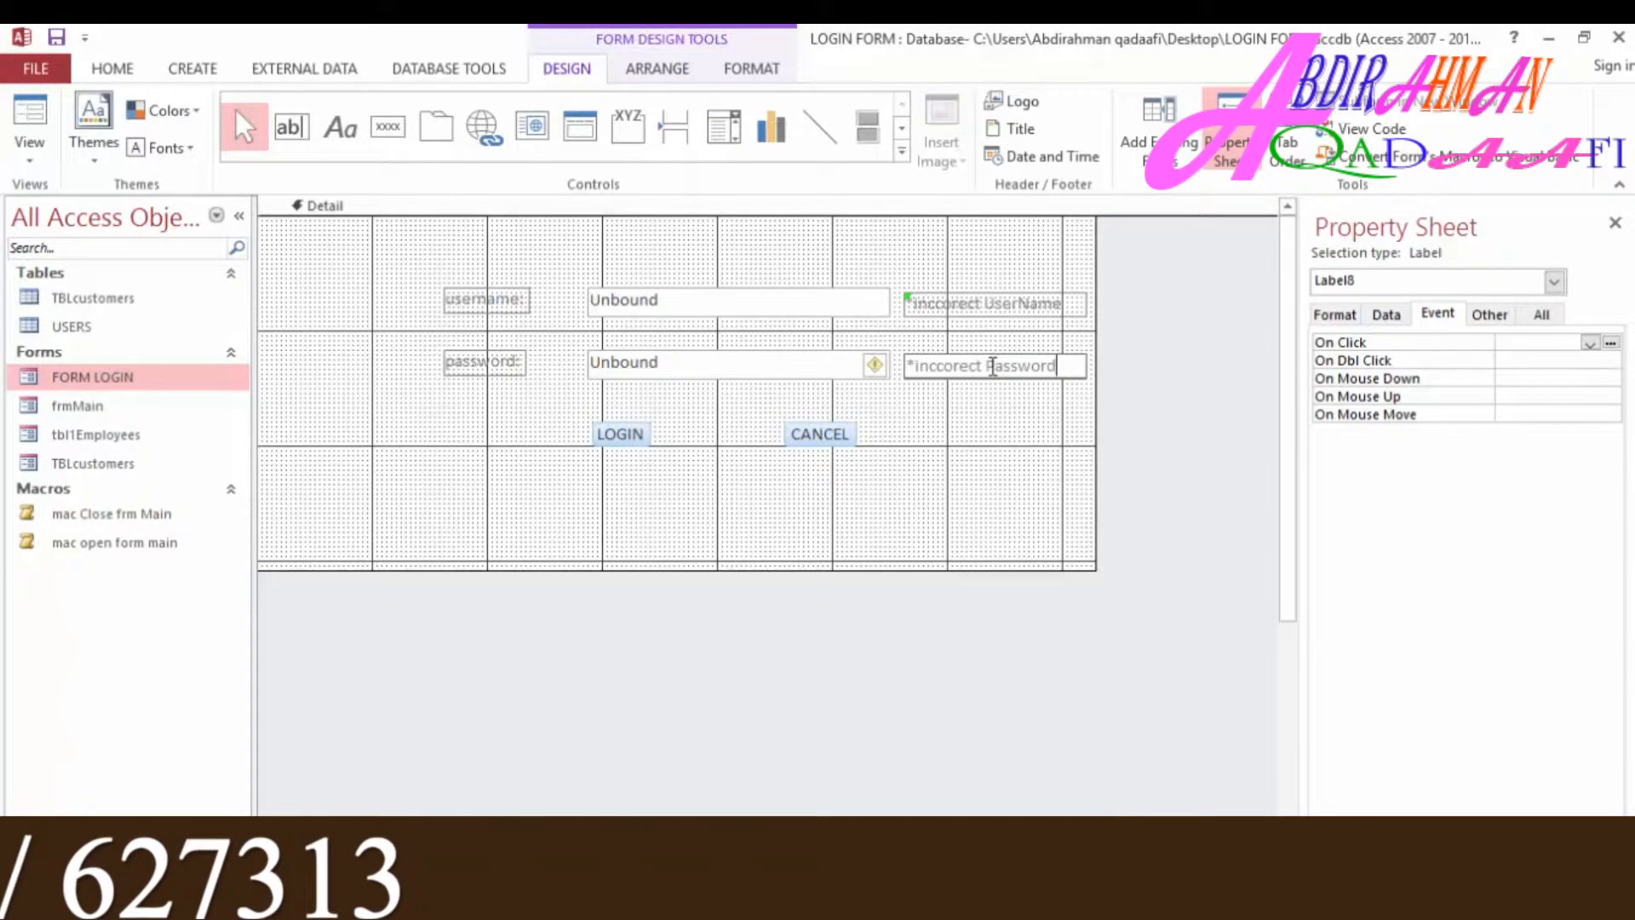
- Format the "*inccorect UserName" label text in bold red
{"action": "left_click", "coordinate": [1043, 308]}
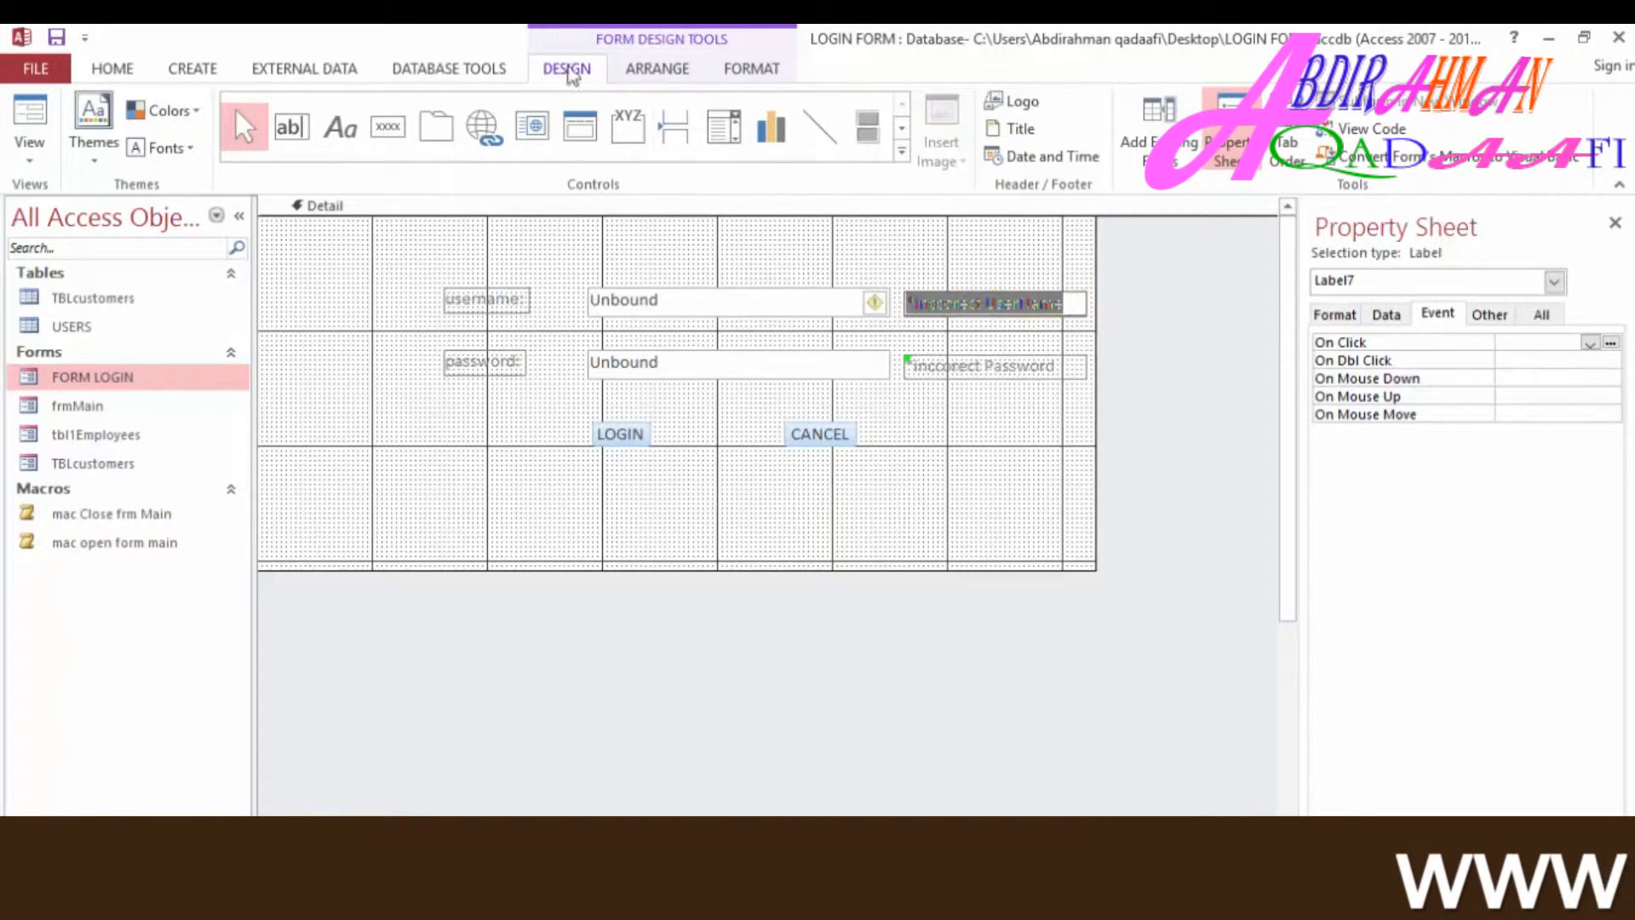
{"action": "left_click", "coordinate": [751, 68]}
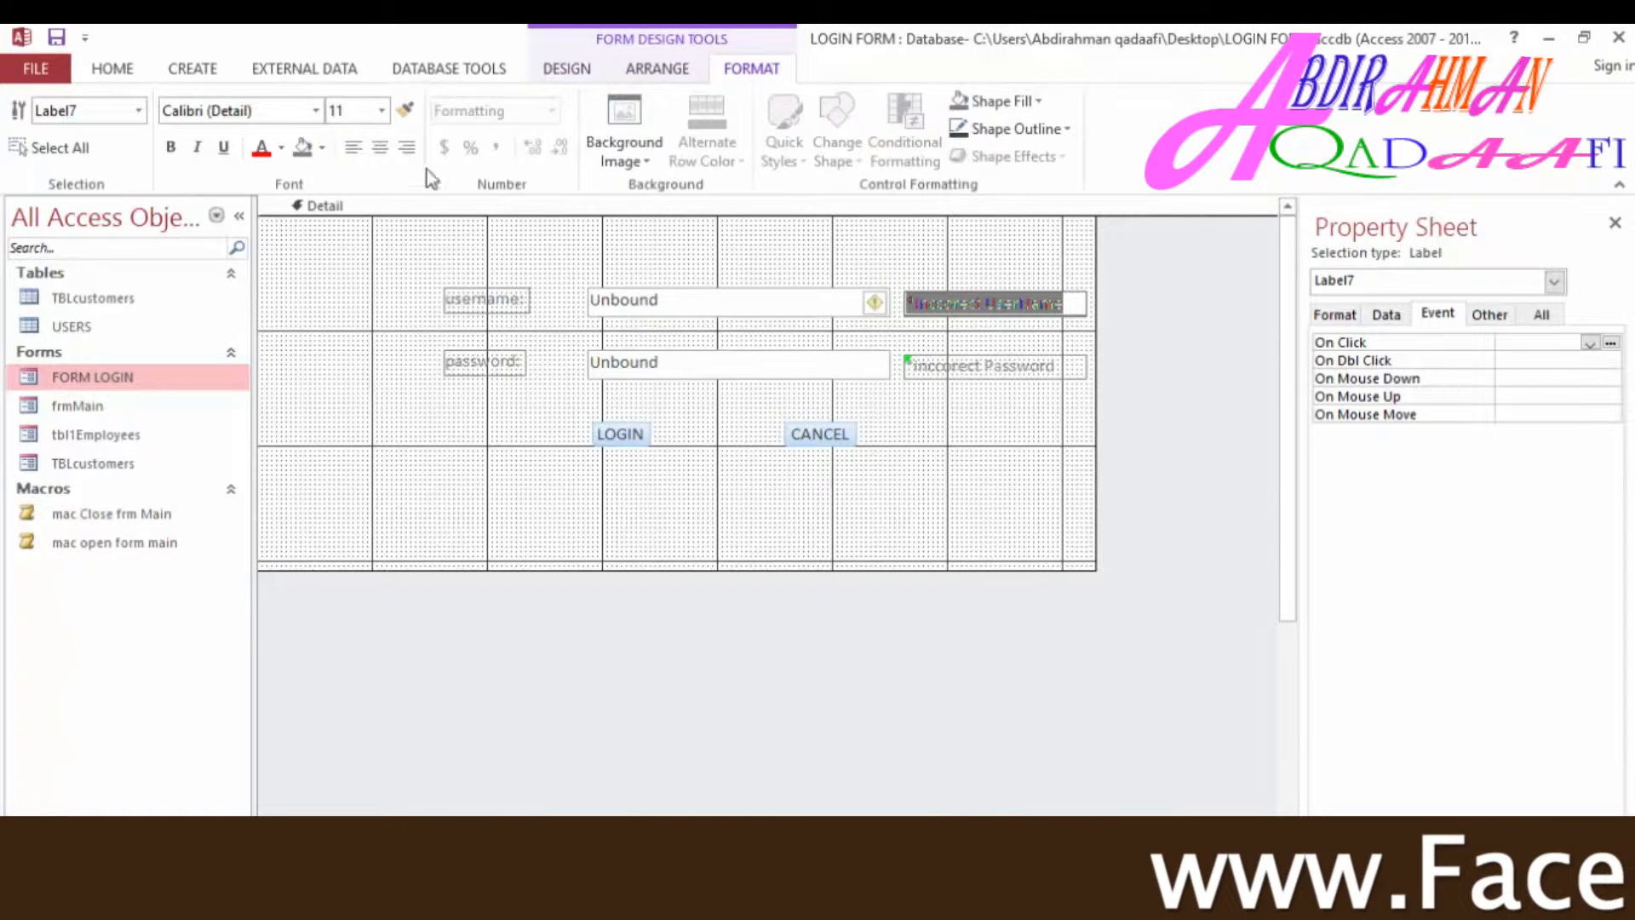
{"action": "left_click", "coordinate": [261, 147]}
{"action": "left_click", "coordinate": [170, 147]}
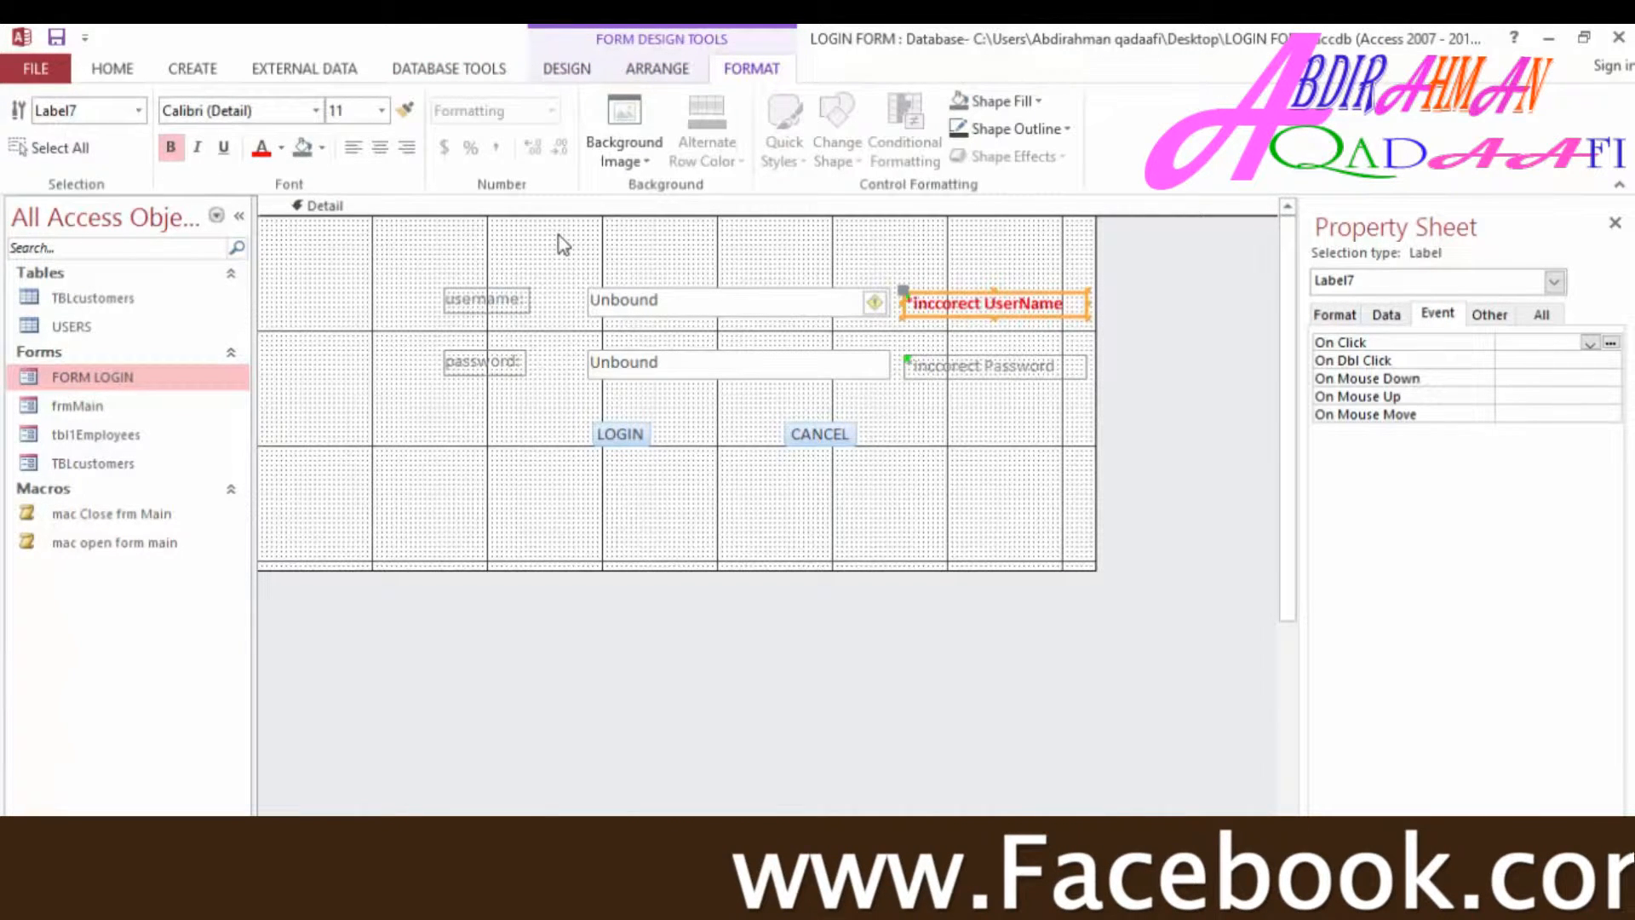
- Format the "*inccorect Password" label text in bold red and make the label slightly taller
{"action": "left_click", "coordinate": [993, 366]}
{"action": "left_click", "coordinate": [995, 366]}
{"action": "left_click_drag", "start_coordinate": [1059, 366], "coordinate": [875, 351]}
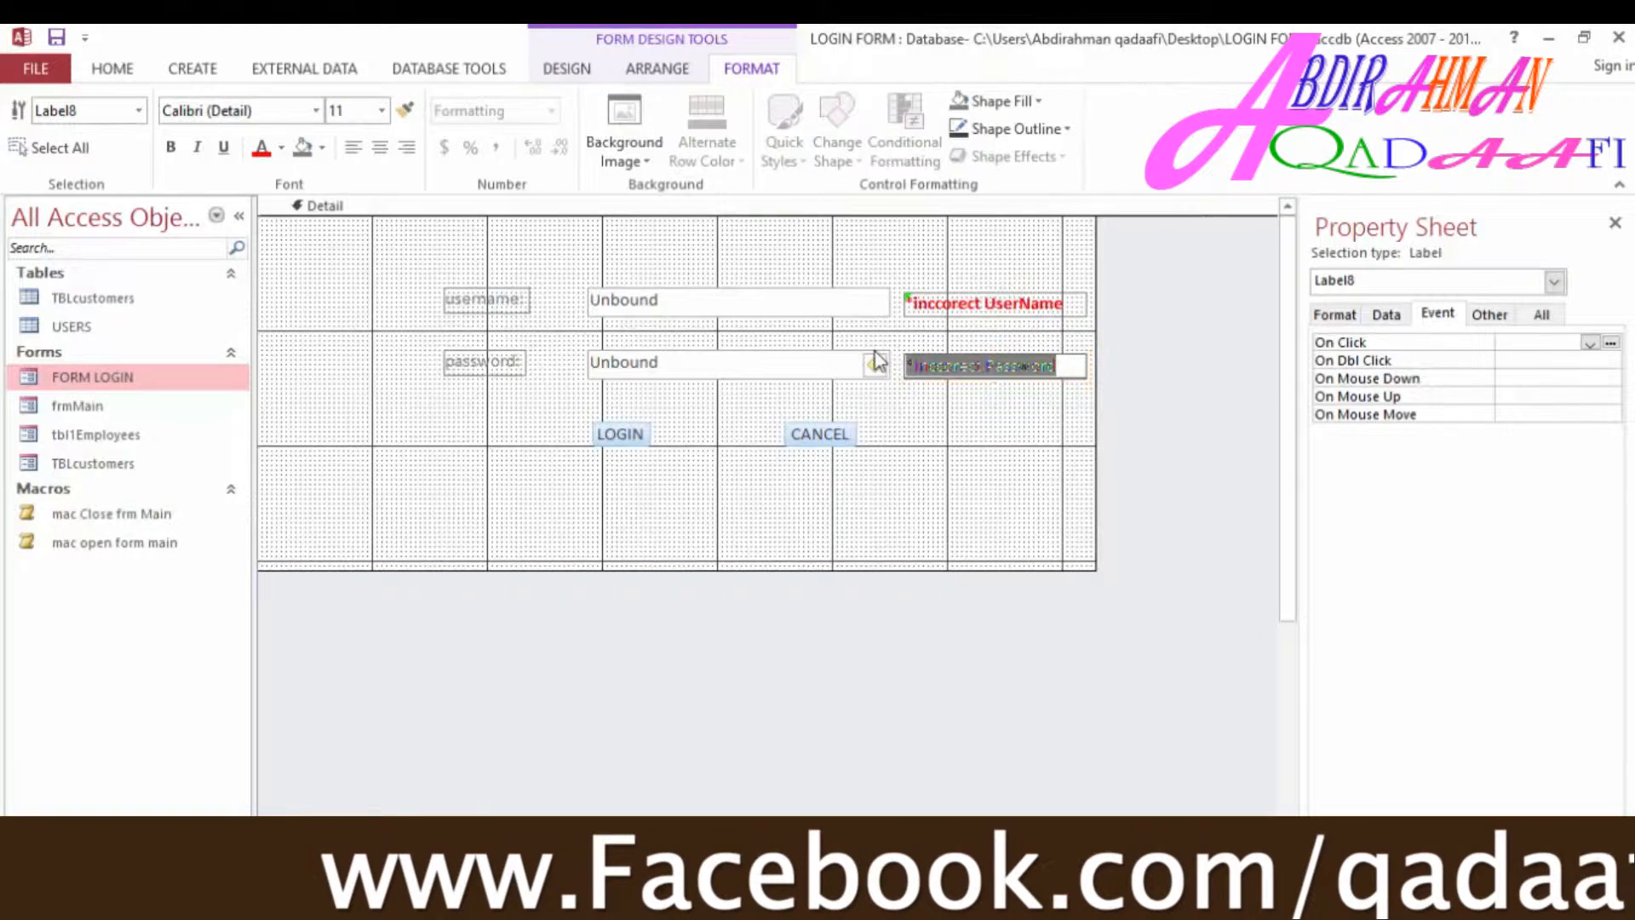
{"action": "left_click", "coordinate": [261, 149]}
{"action": "left_click", "coordinate": [171, 147]}
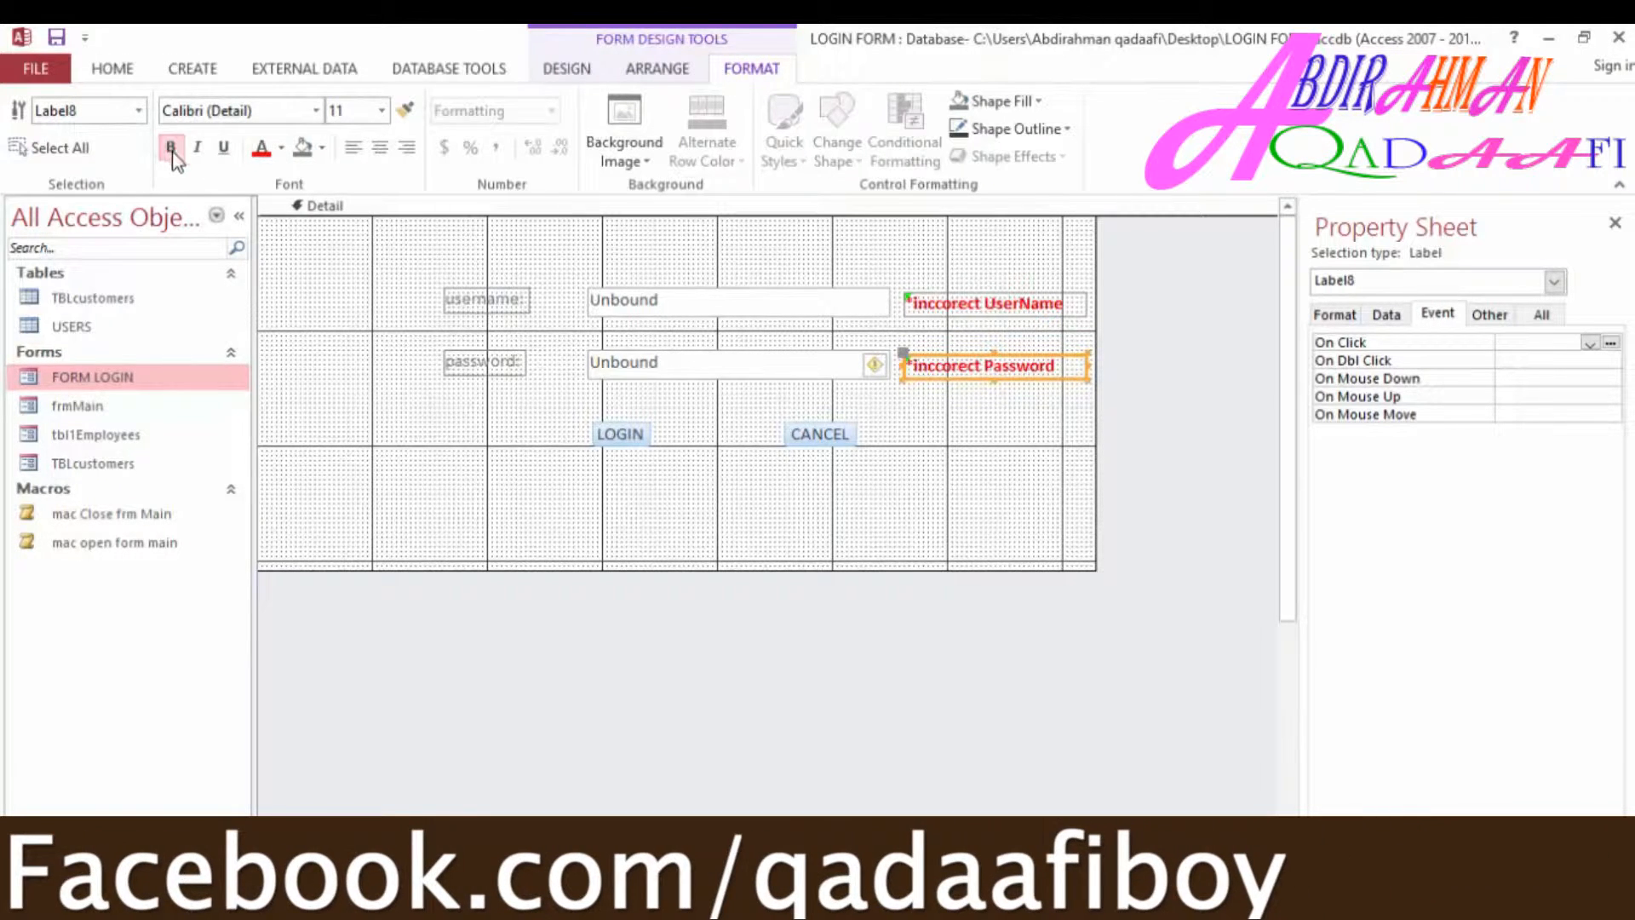
{"action": "left_click_drag", "start_coordinate": [994, 380], "coordinate": [994, 383]}
{"action": "left_click", "coordinate": [993, 414]}
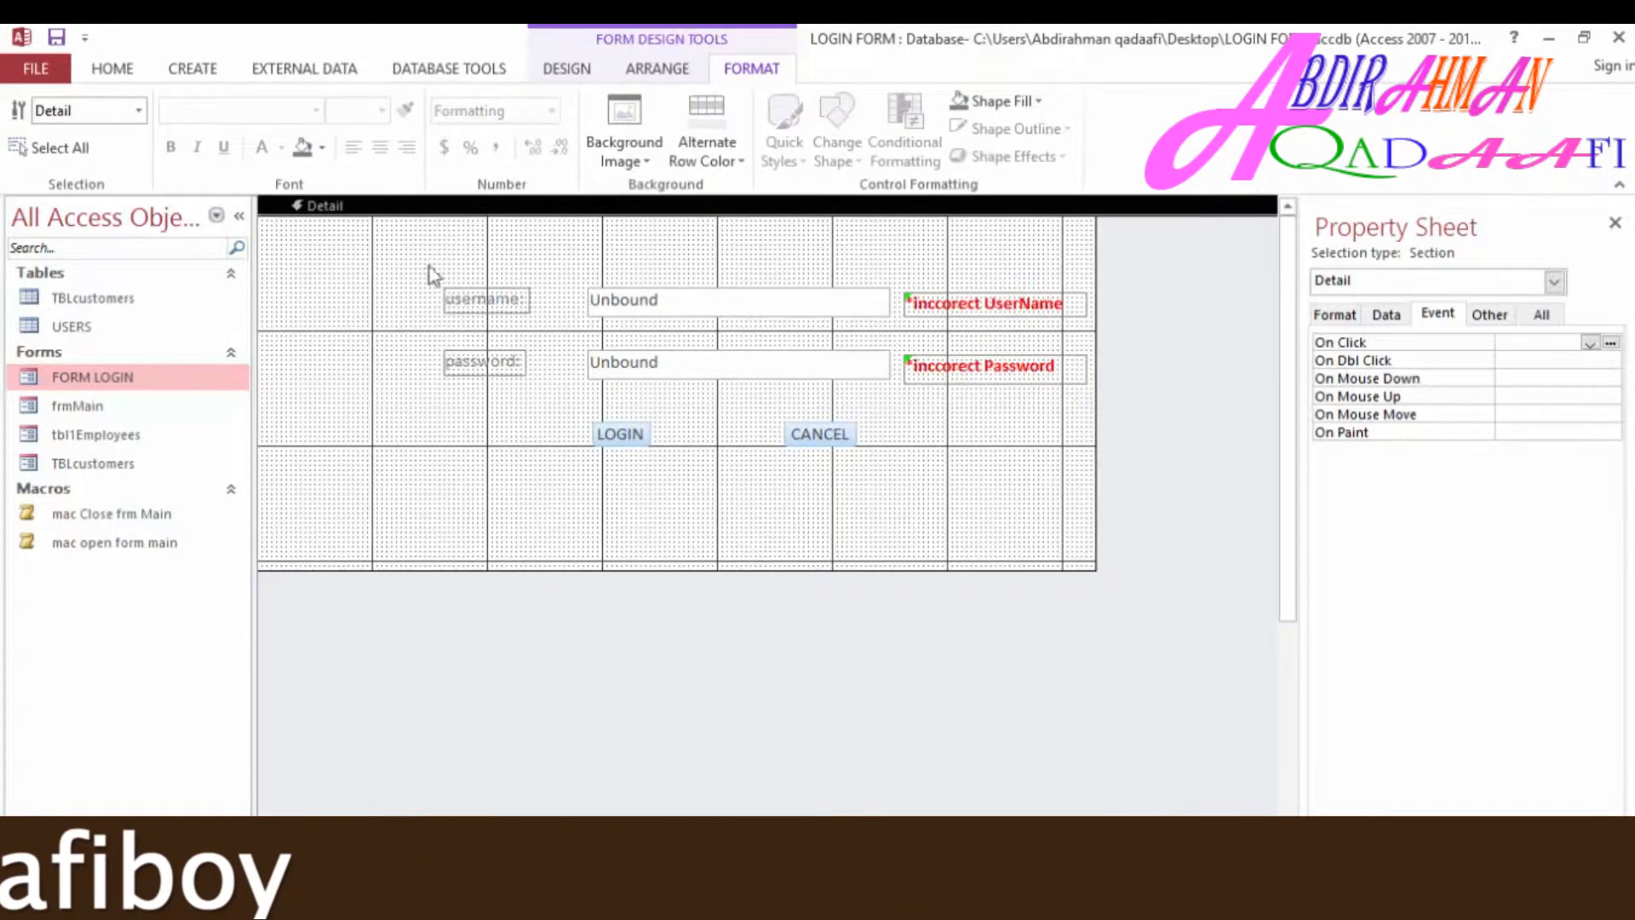
- Fill in a test username and password on the login form in Form View, and return to Design View
{"action": "left_click", "coordinate": [126, 73]}
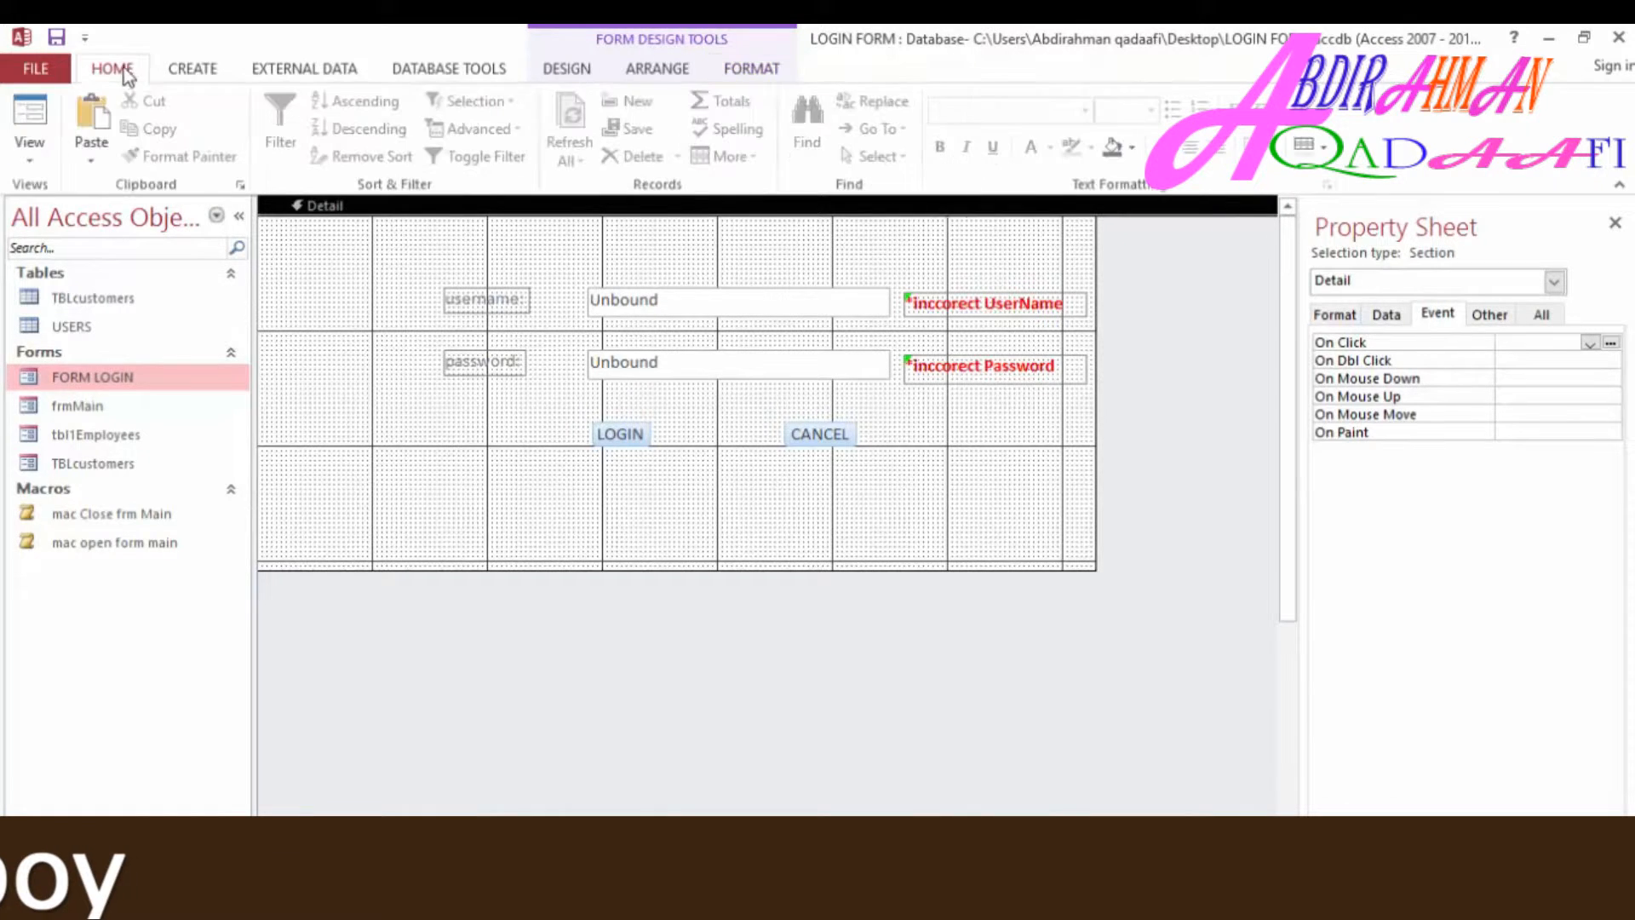
{"action": "left_click", "coordinate": [30, 119]}
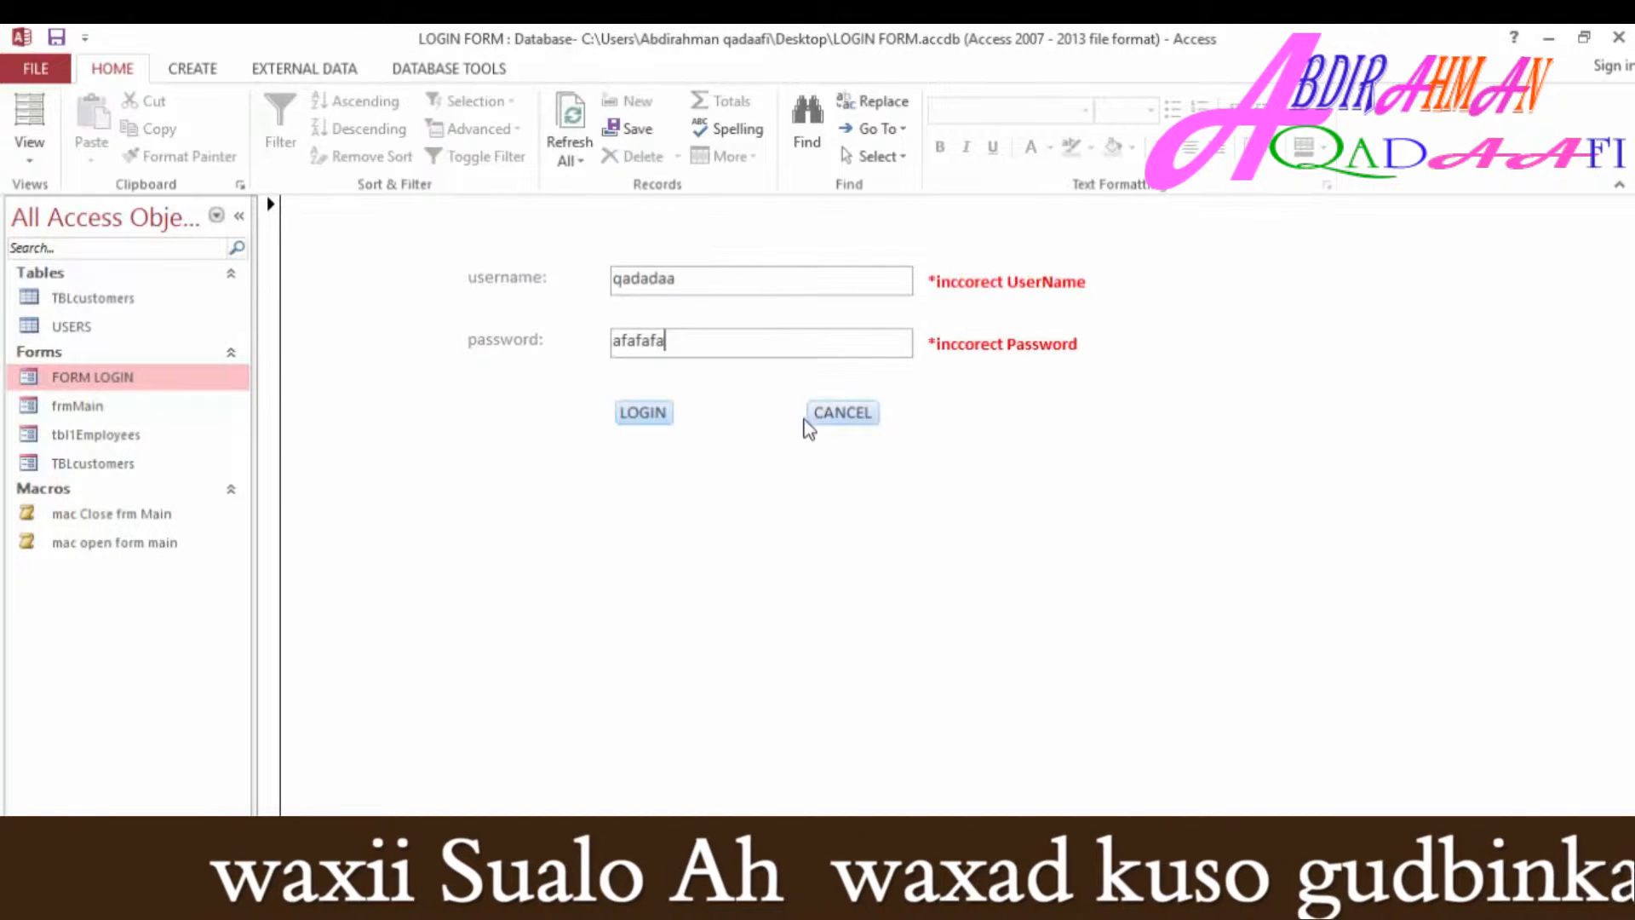
{"action": "right_click", "coordinate": [992, 292]}
{"action": "left_click", "coordinate": [685, 339]}
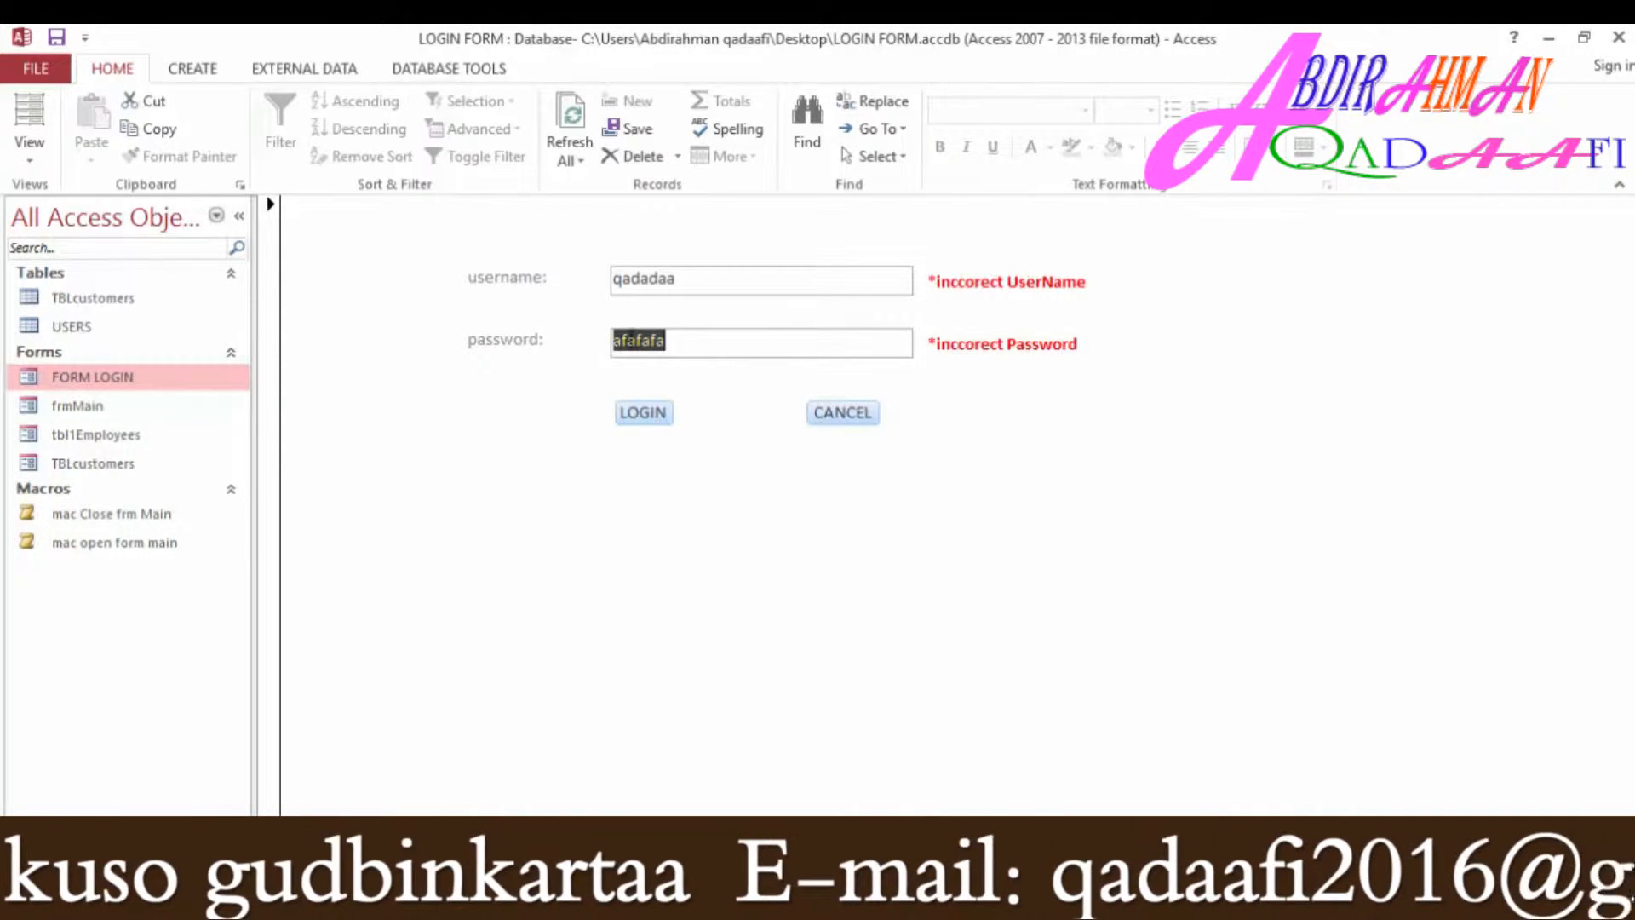
{"action": "right_click", "coordinate": [1025, 297]}
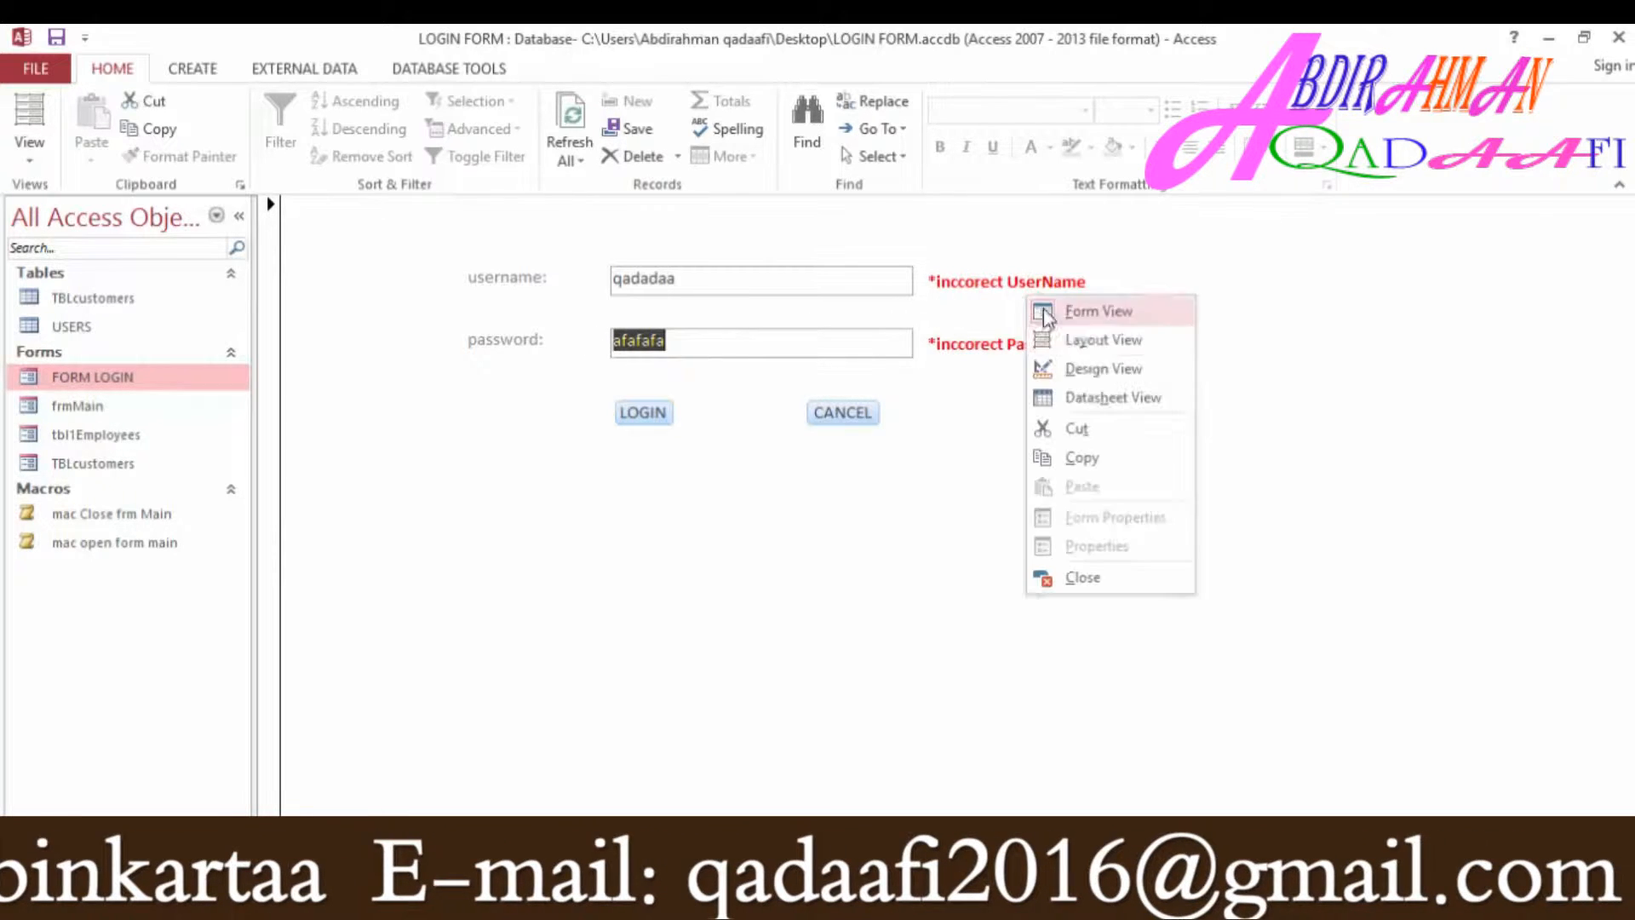
{"action": "left_click", "coordinate": [1105, 369]}
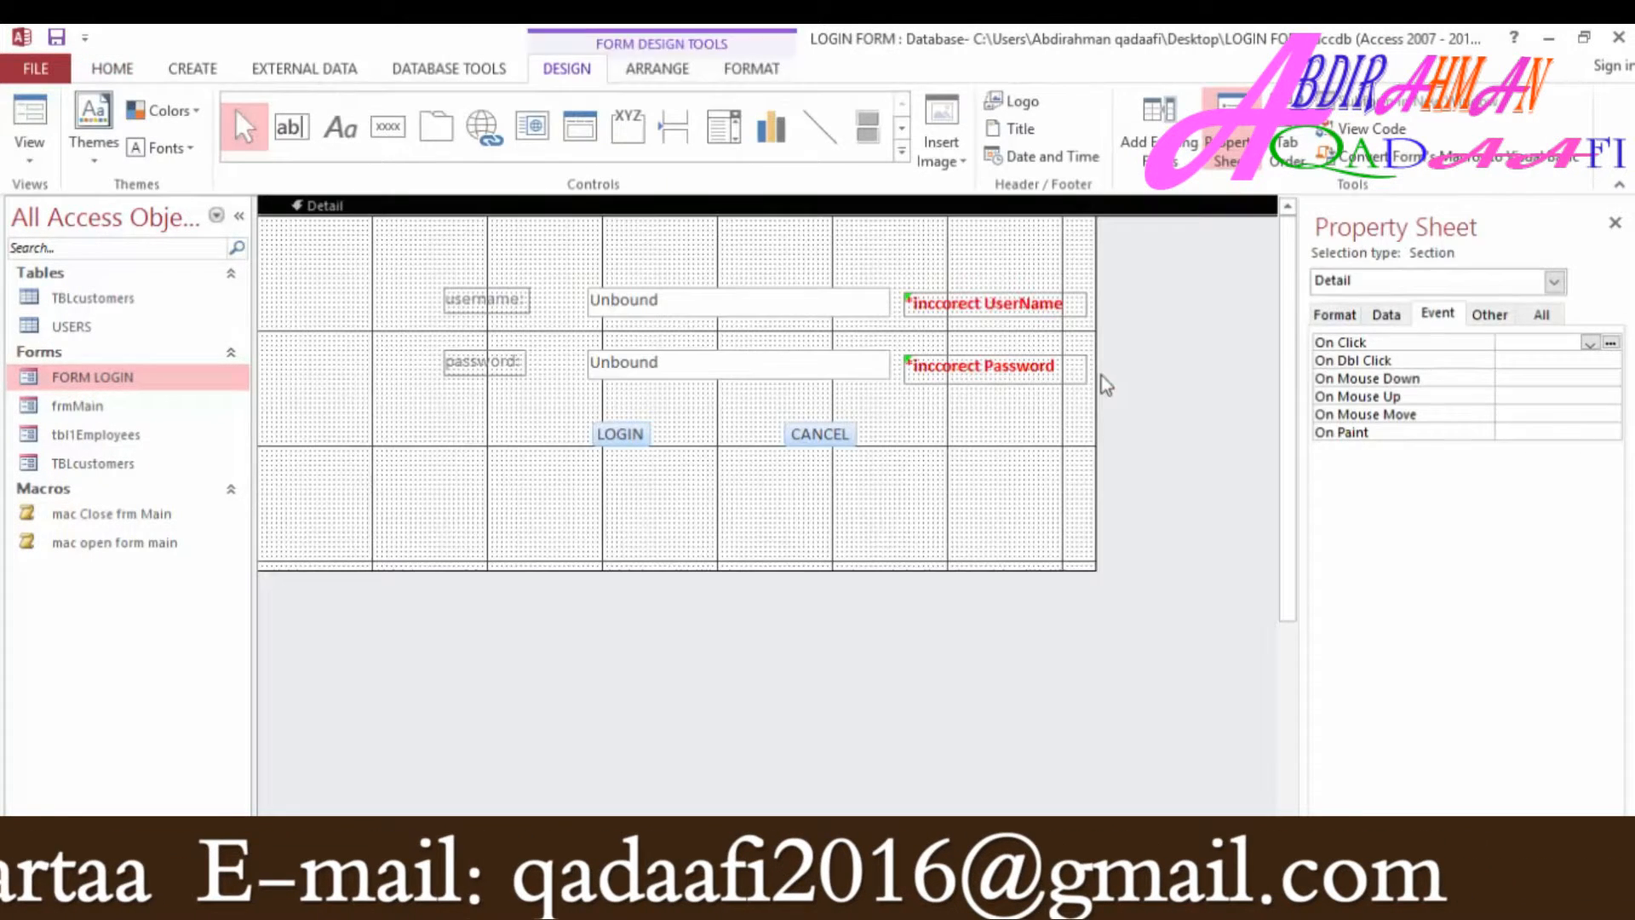
- Apply the Password input mask to the password text box
{"action": "left_click", "coordinate": [651, 371]}
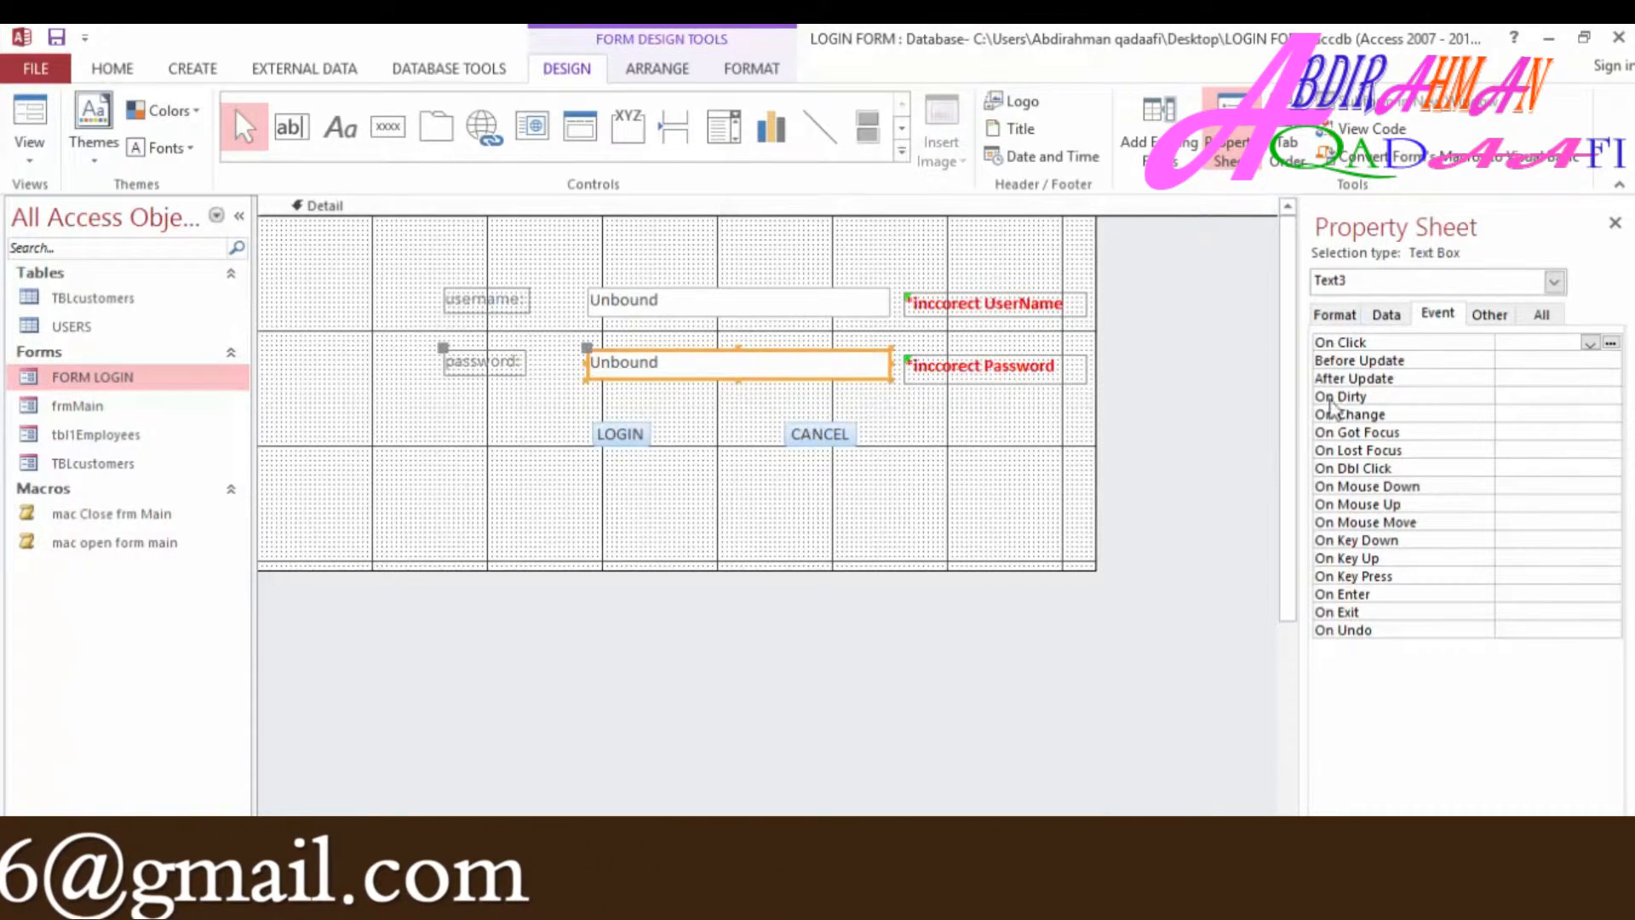
{"action": "left_click", "coordinate": [1385, 317]}
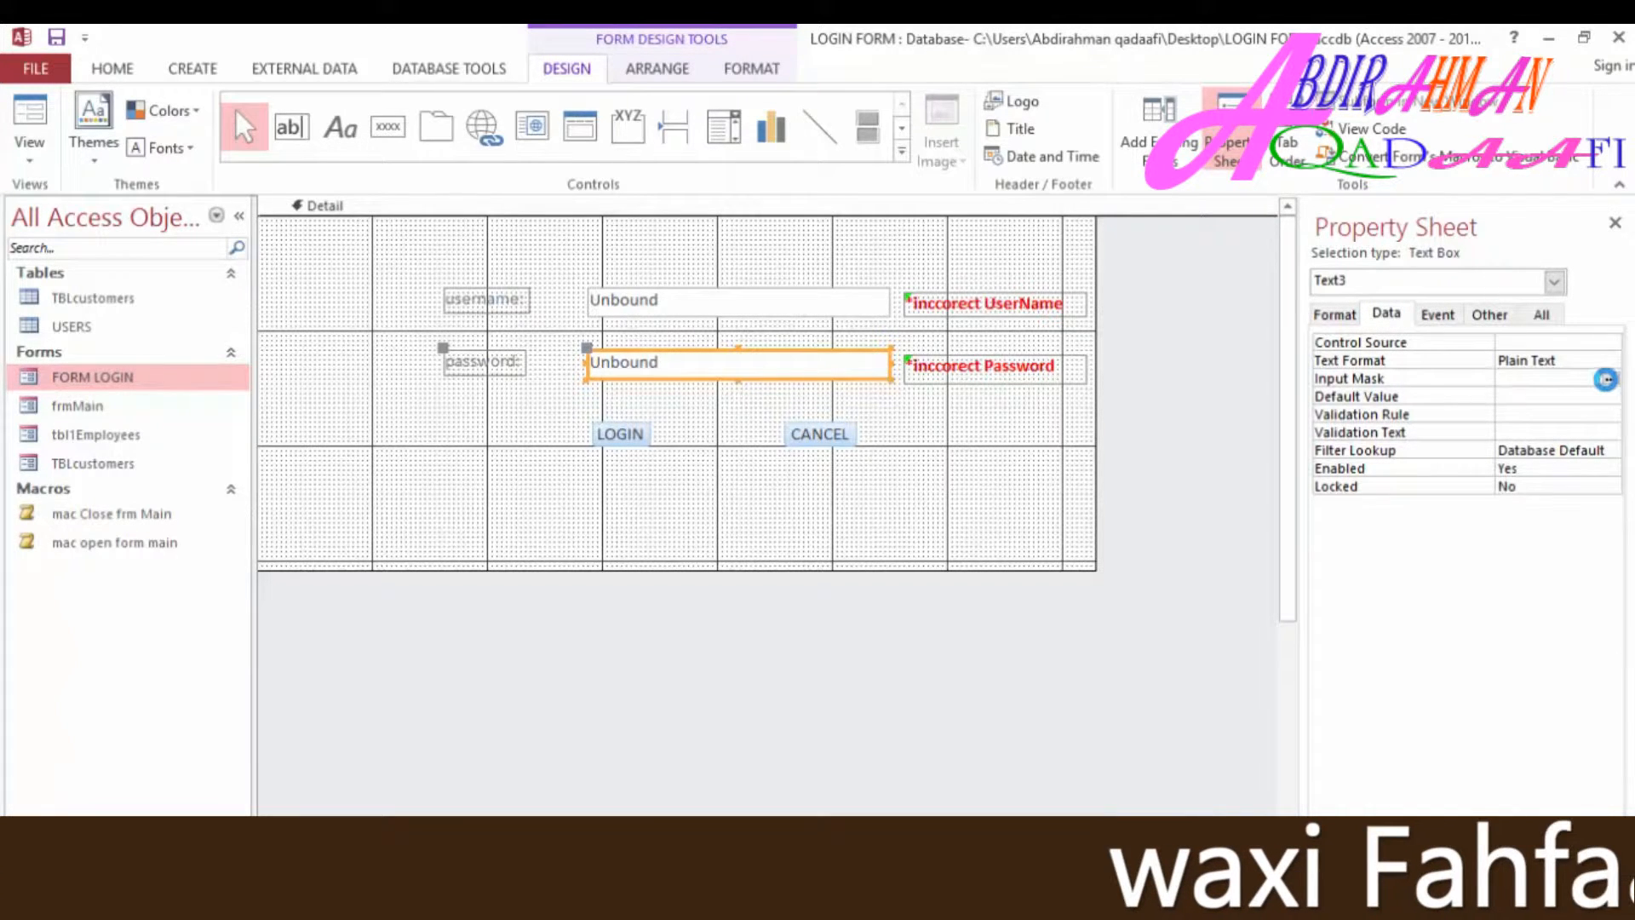
{"action": "left_click", "coordinate": [830, 432]}
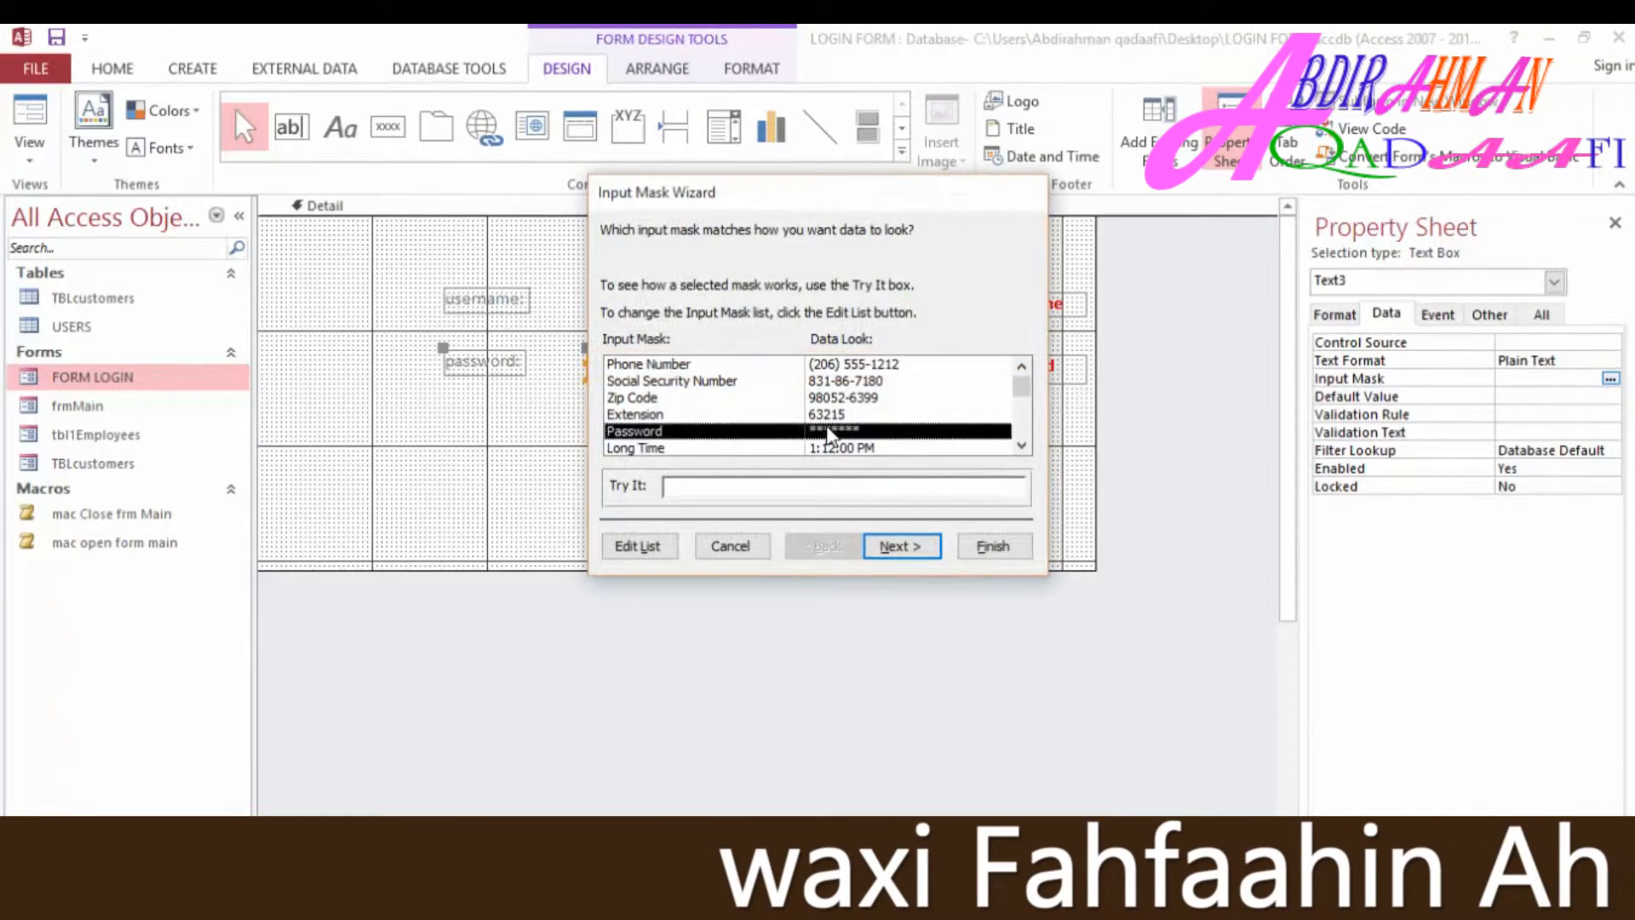
{"action": "left_click", "coordinate": [994, 547]}
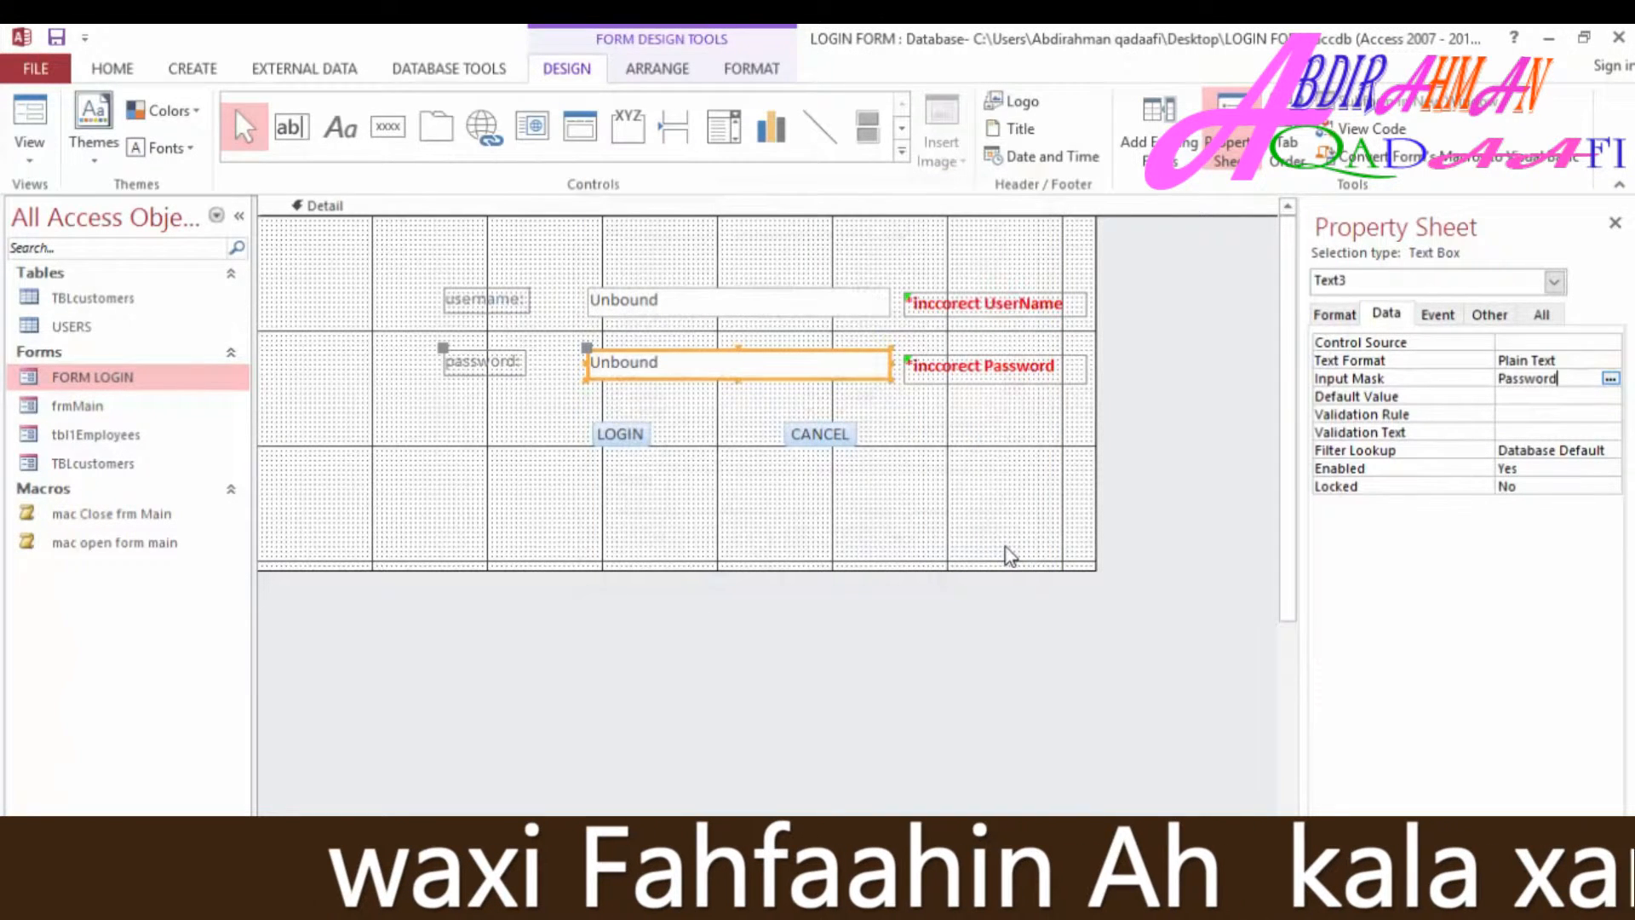
- Check the masked password field in Form View and return to Design View
{"action": "left_click", "coordinate": [26, 128]}
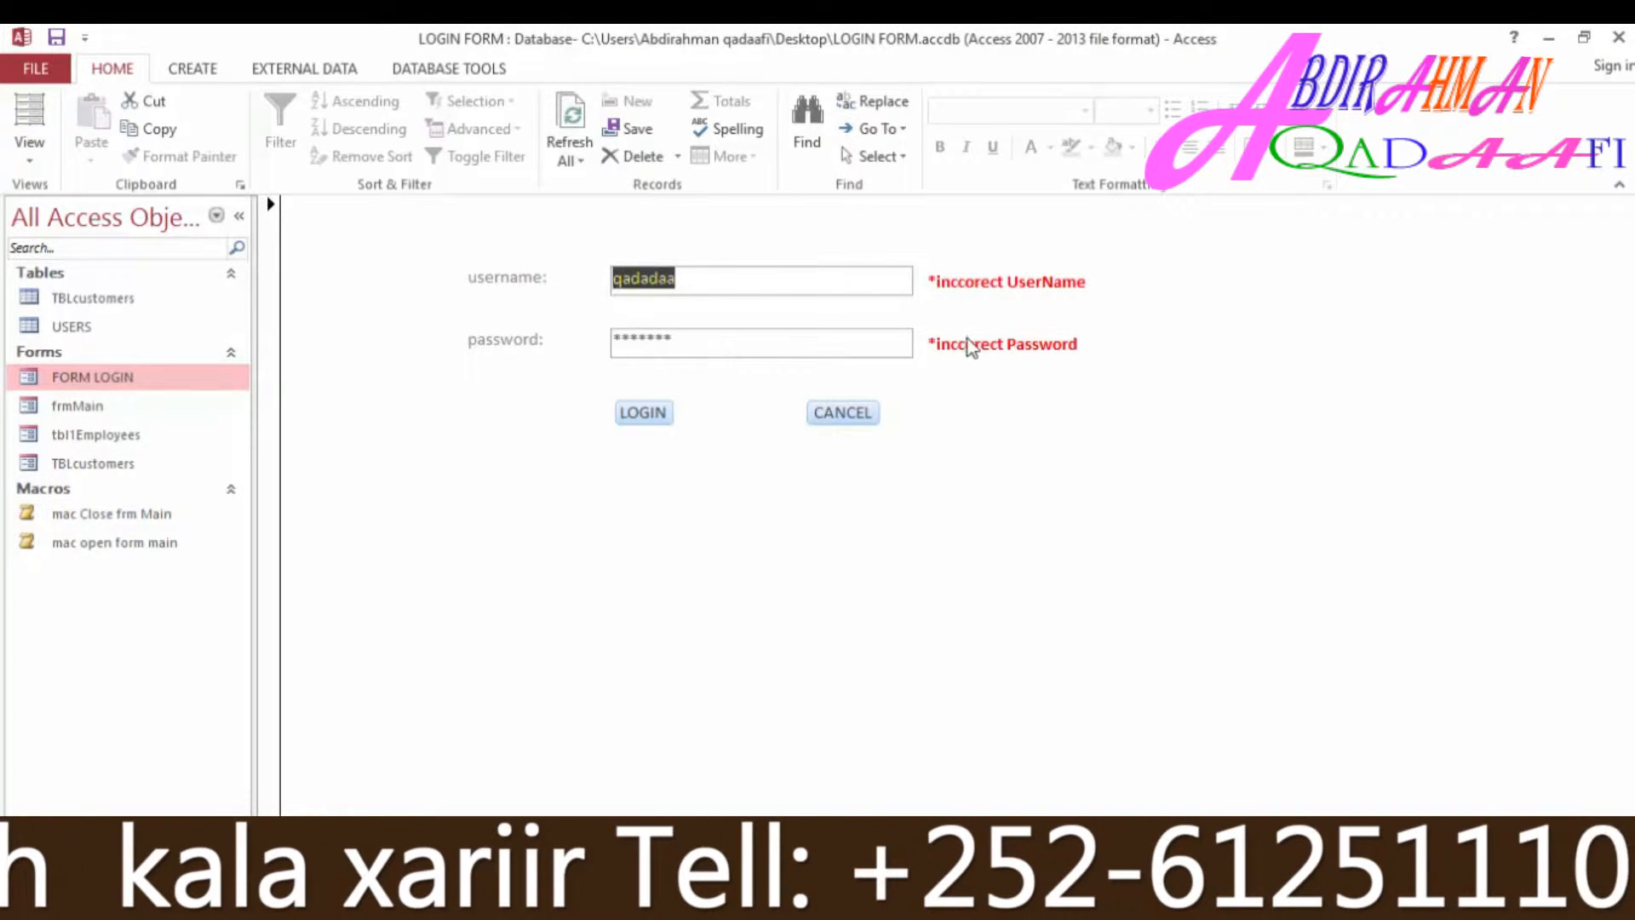
{"action": "right_click", "coordinate": [1022, 332]}
{"action": "left_click", "coordinate": [956, 378]}
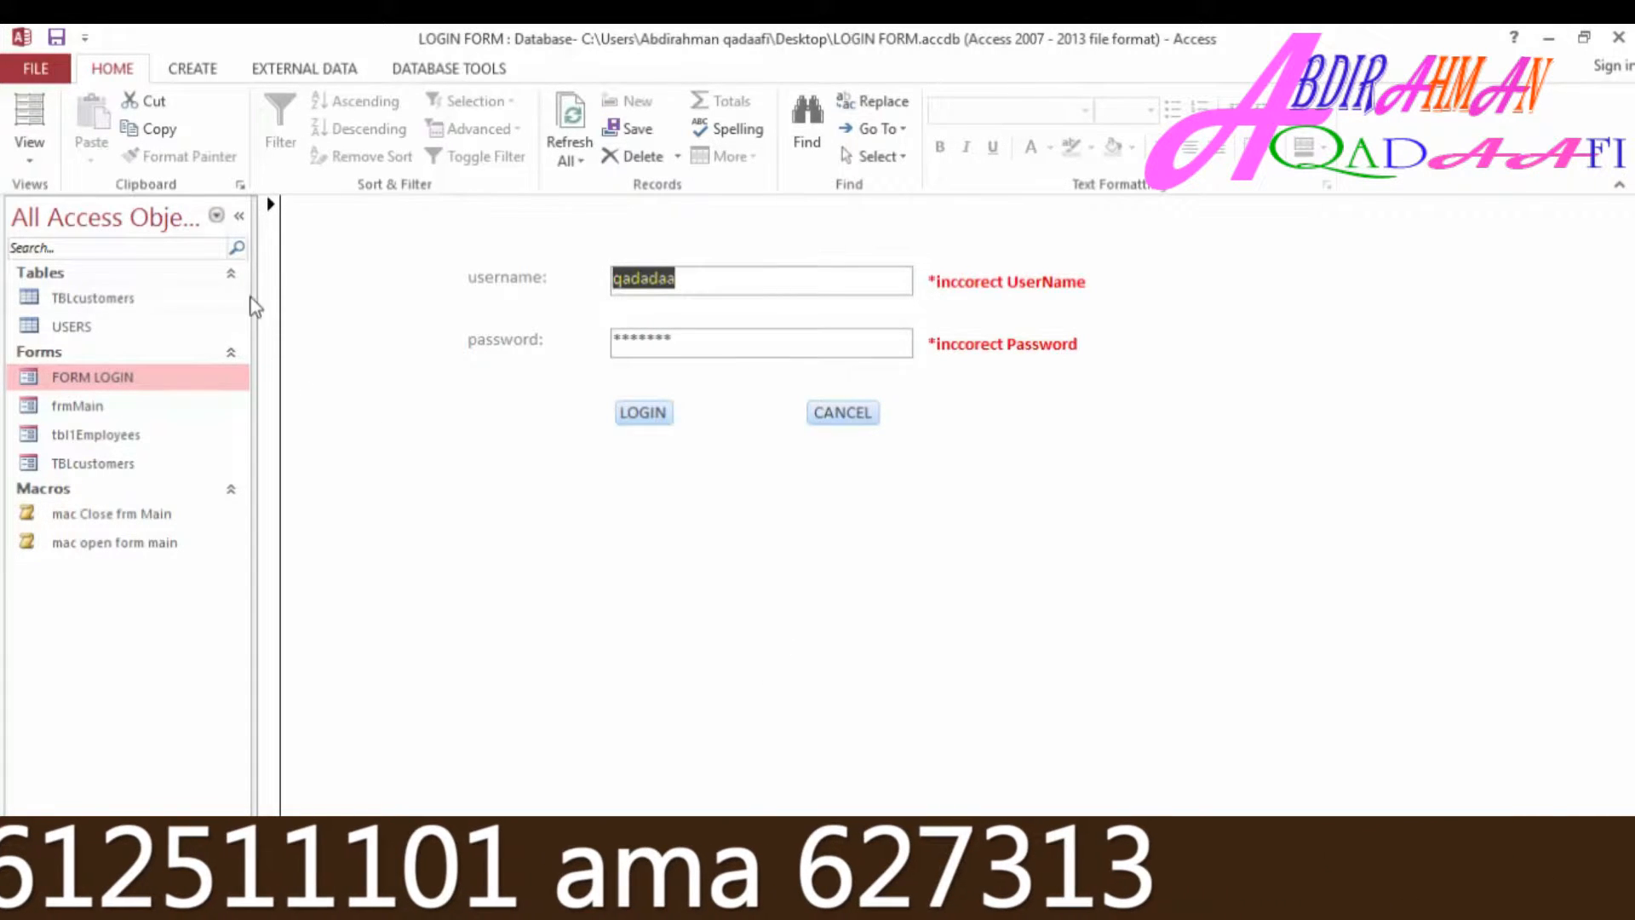
{"action": "right_click", "coordinate": [1165, 257]}
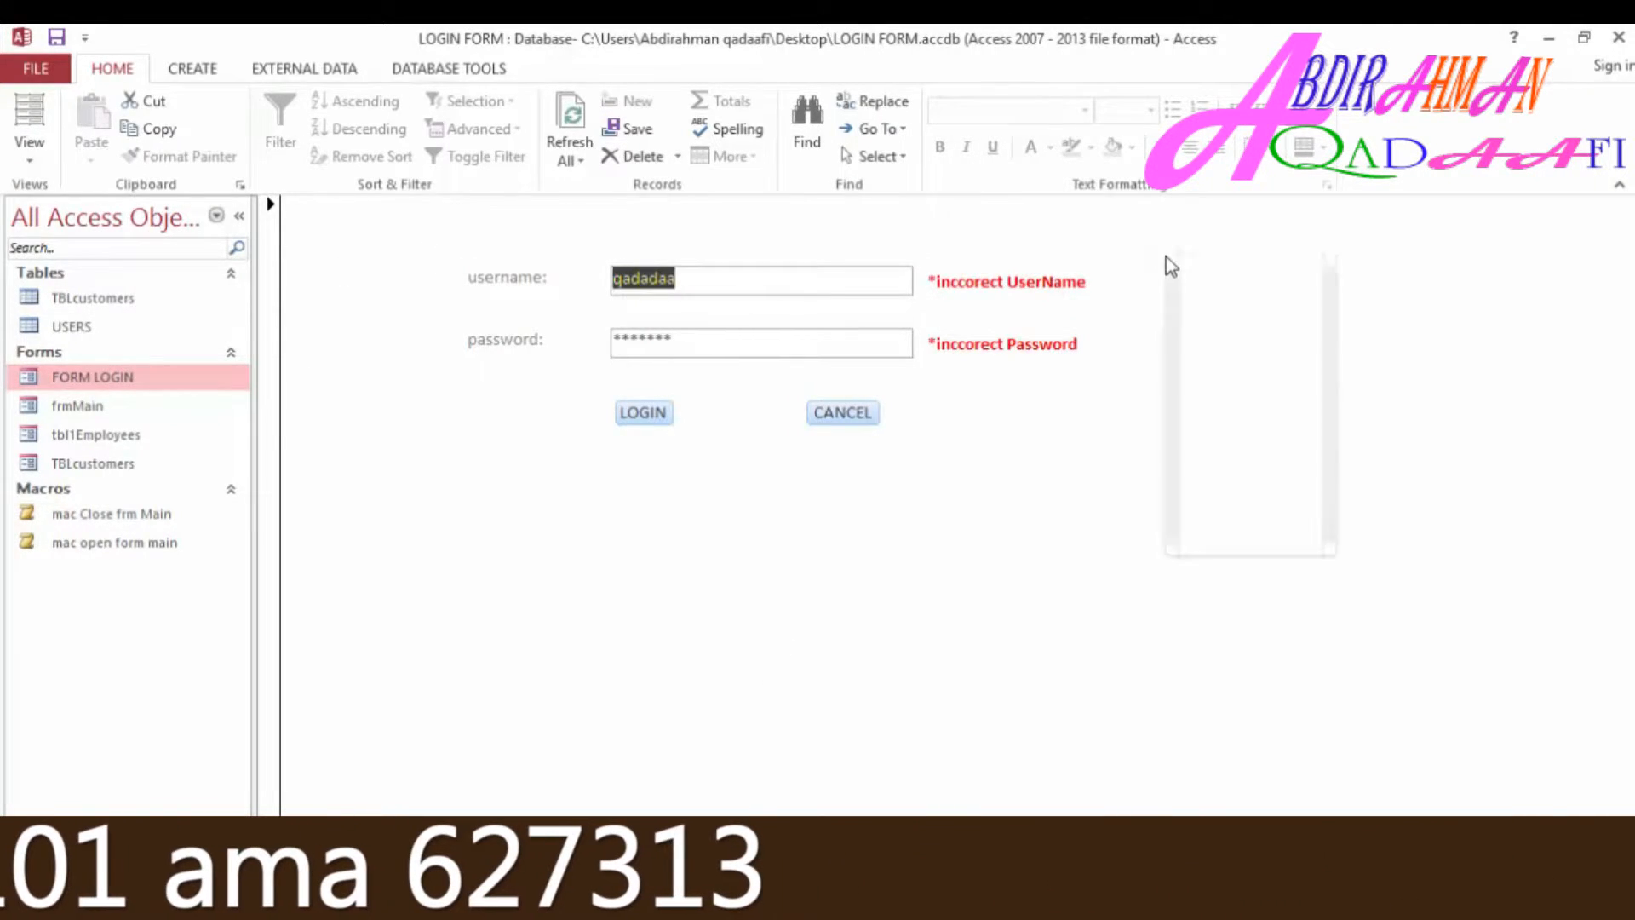
{"action": "left_click", "coordinate": [1273, 330]}
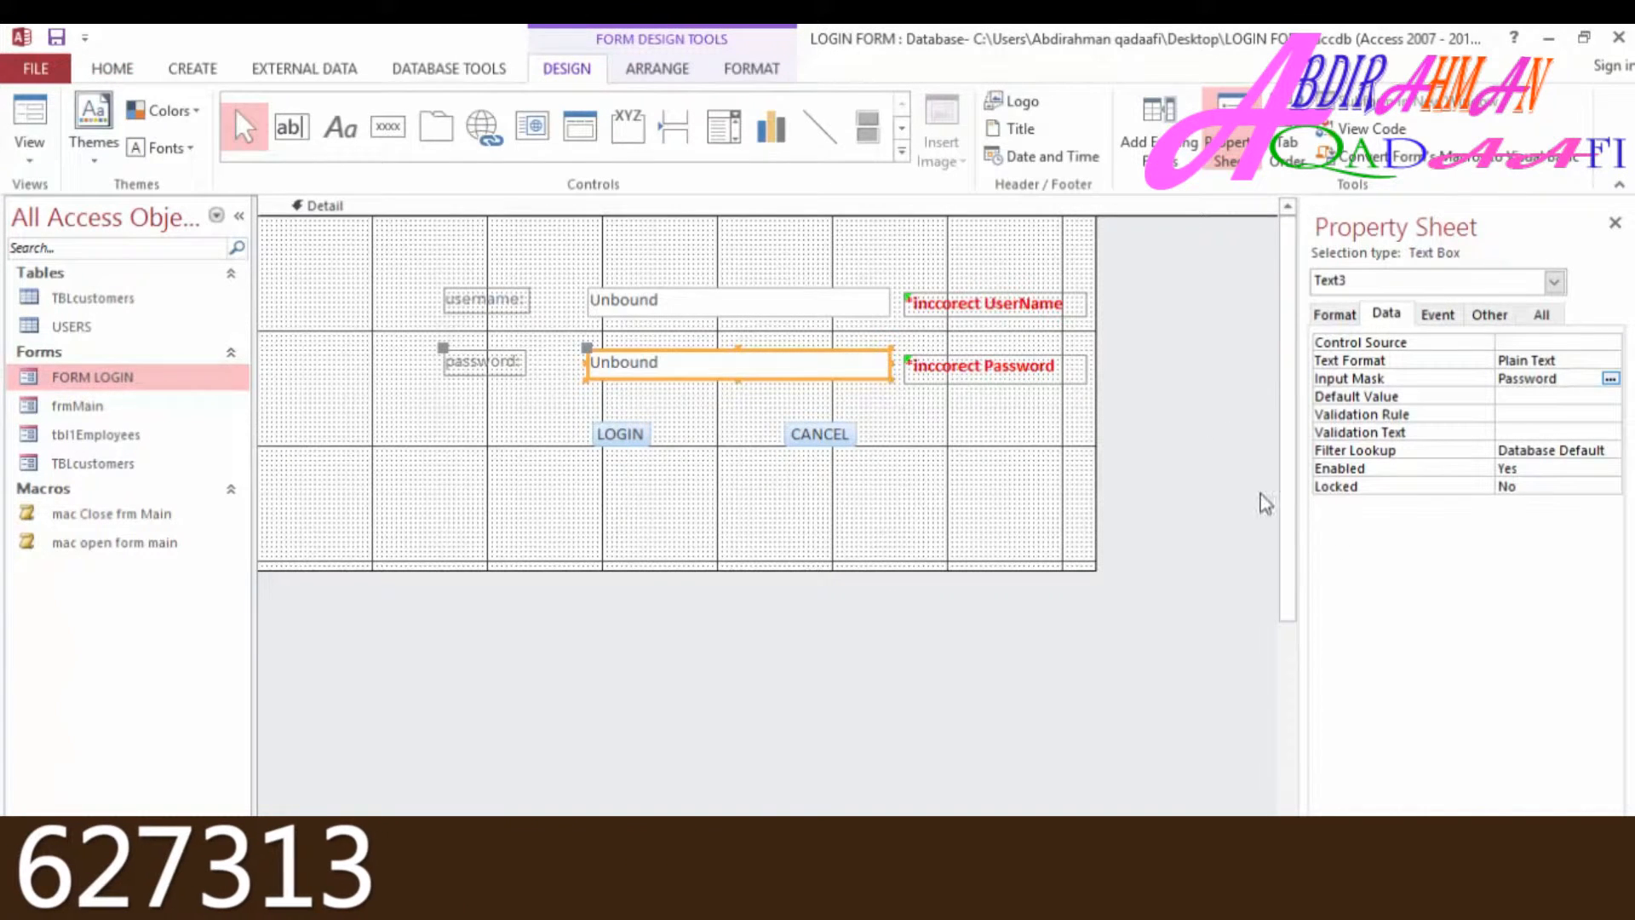
- Set the form's Control Box, Navigation Buttons and Record Selectors to No and Scroll Bars to Neither, and show it in Form View
{"action": "left_click", "coordinate": [1554, 282]}
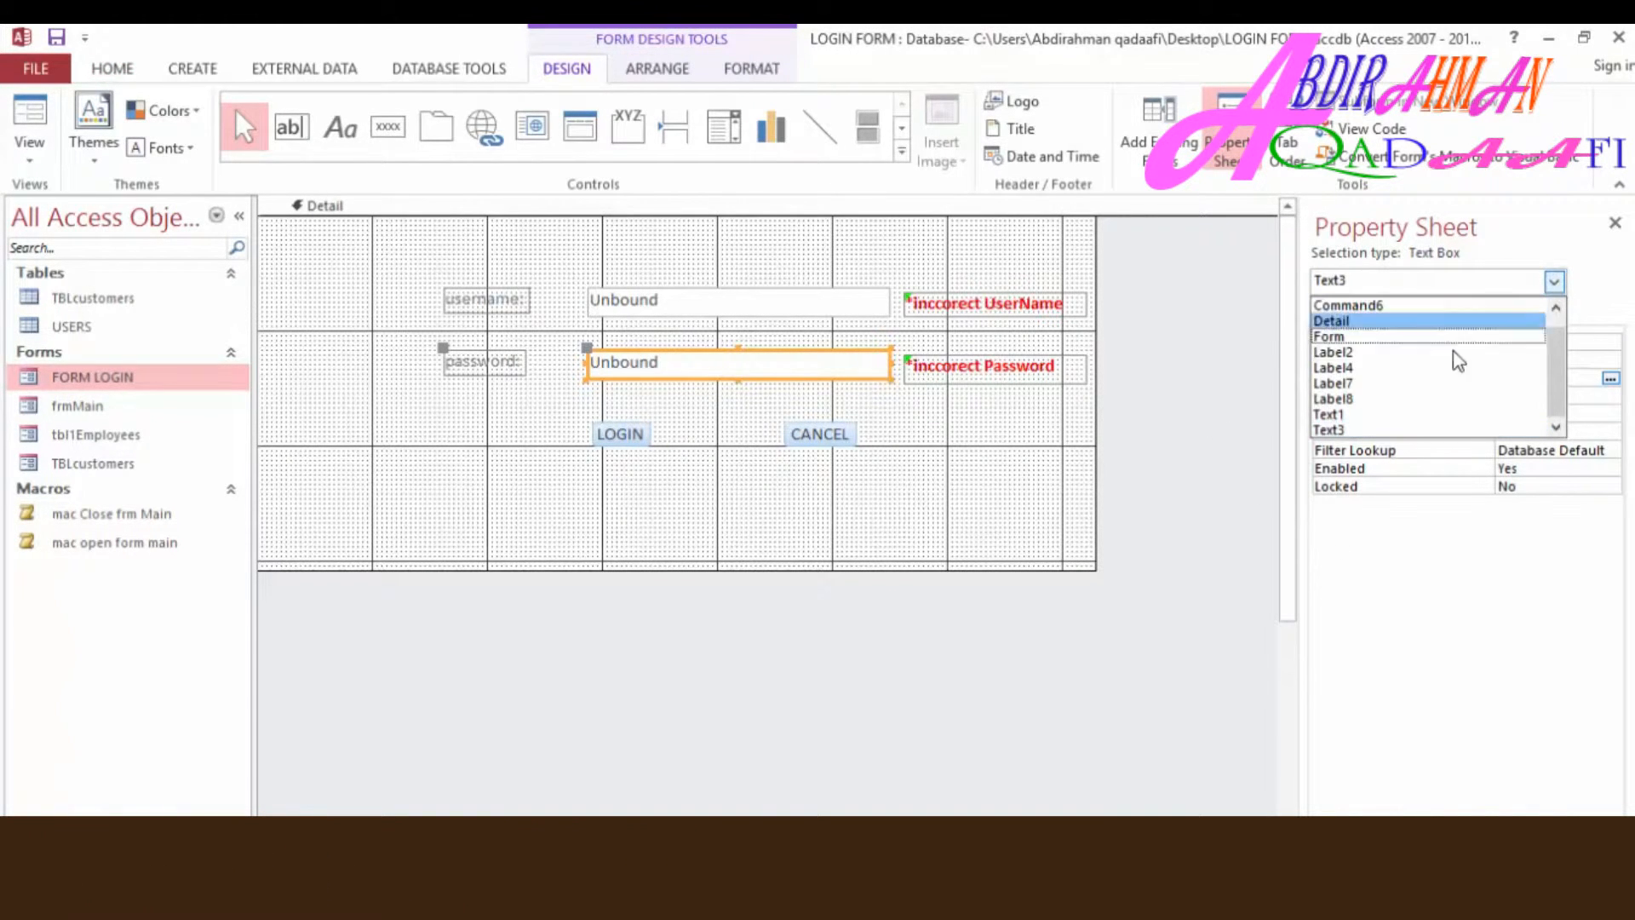
{"action": "left_click", "coordinate": [1405, 337]}
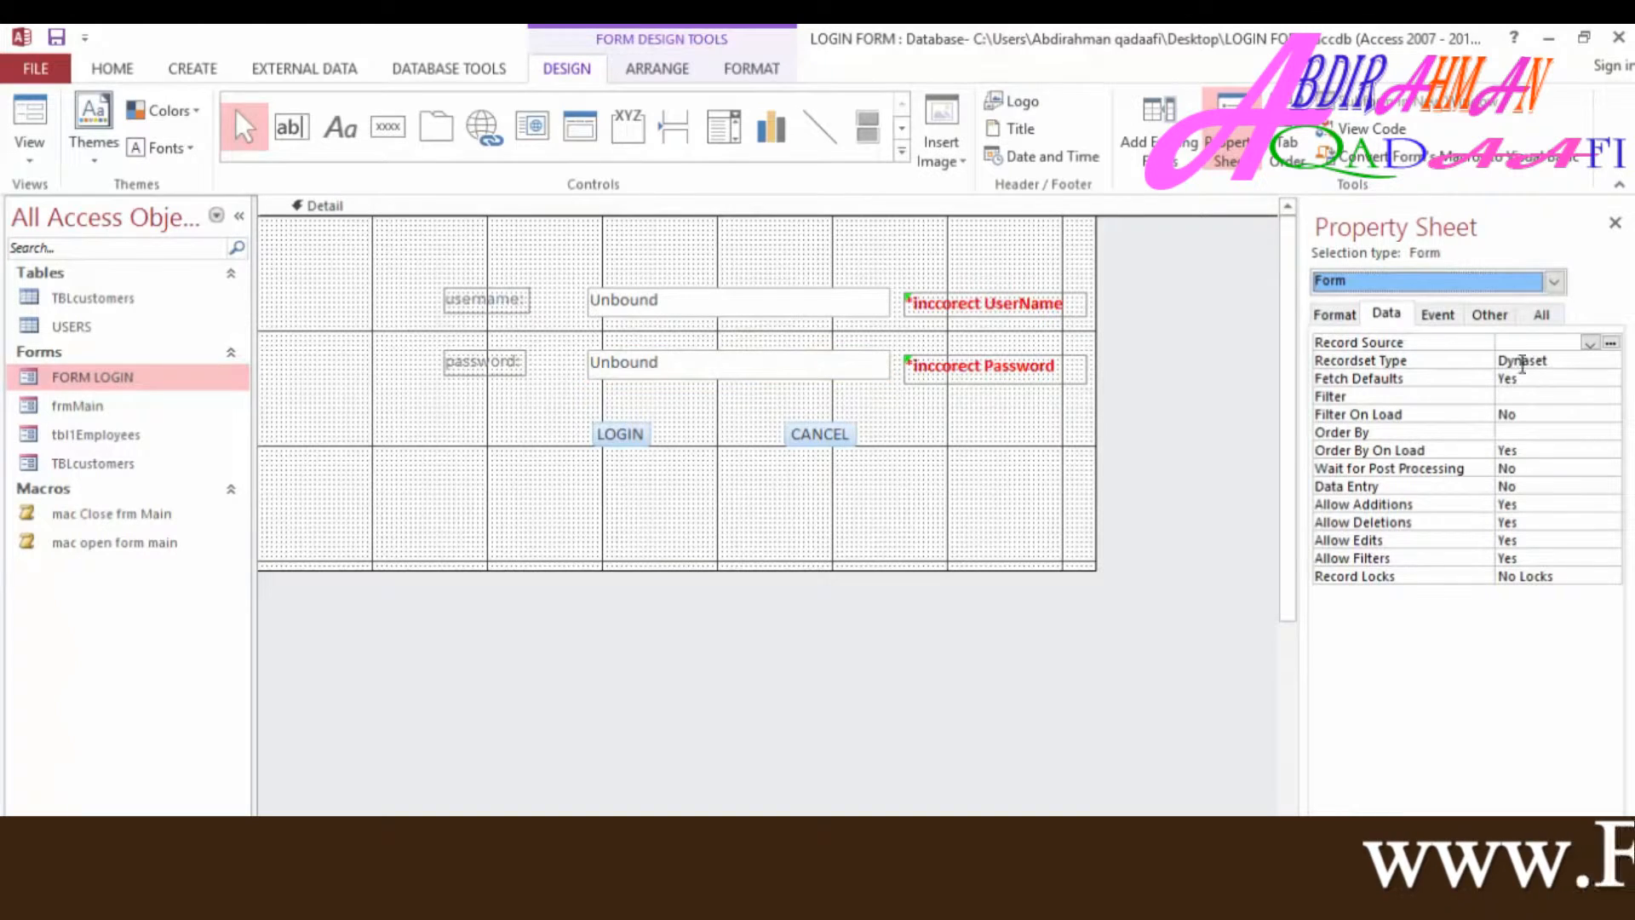
{"action": "left_click", "coordinate": [1543, 314]}
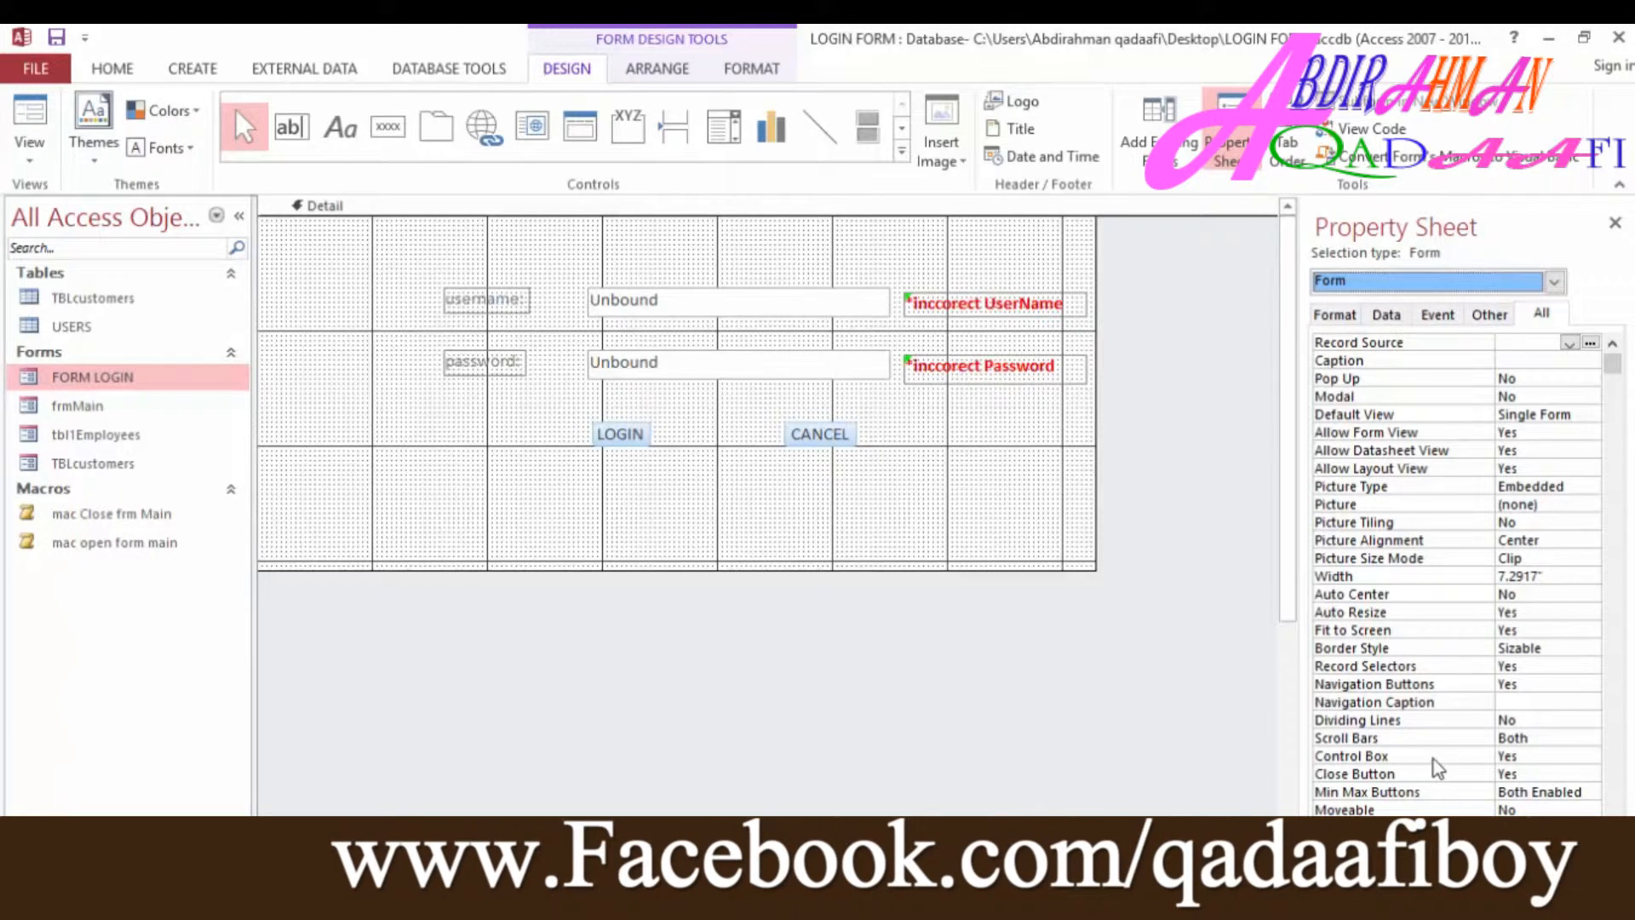
{"action": "double_click", "coordinate": [1534, 754]}
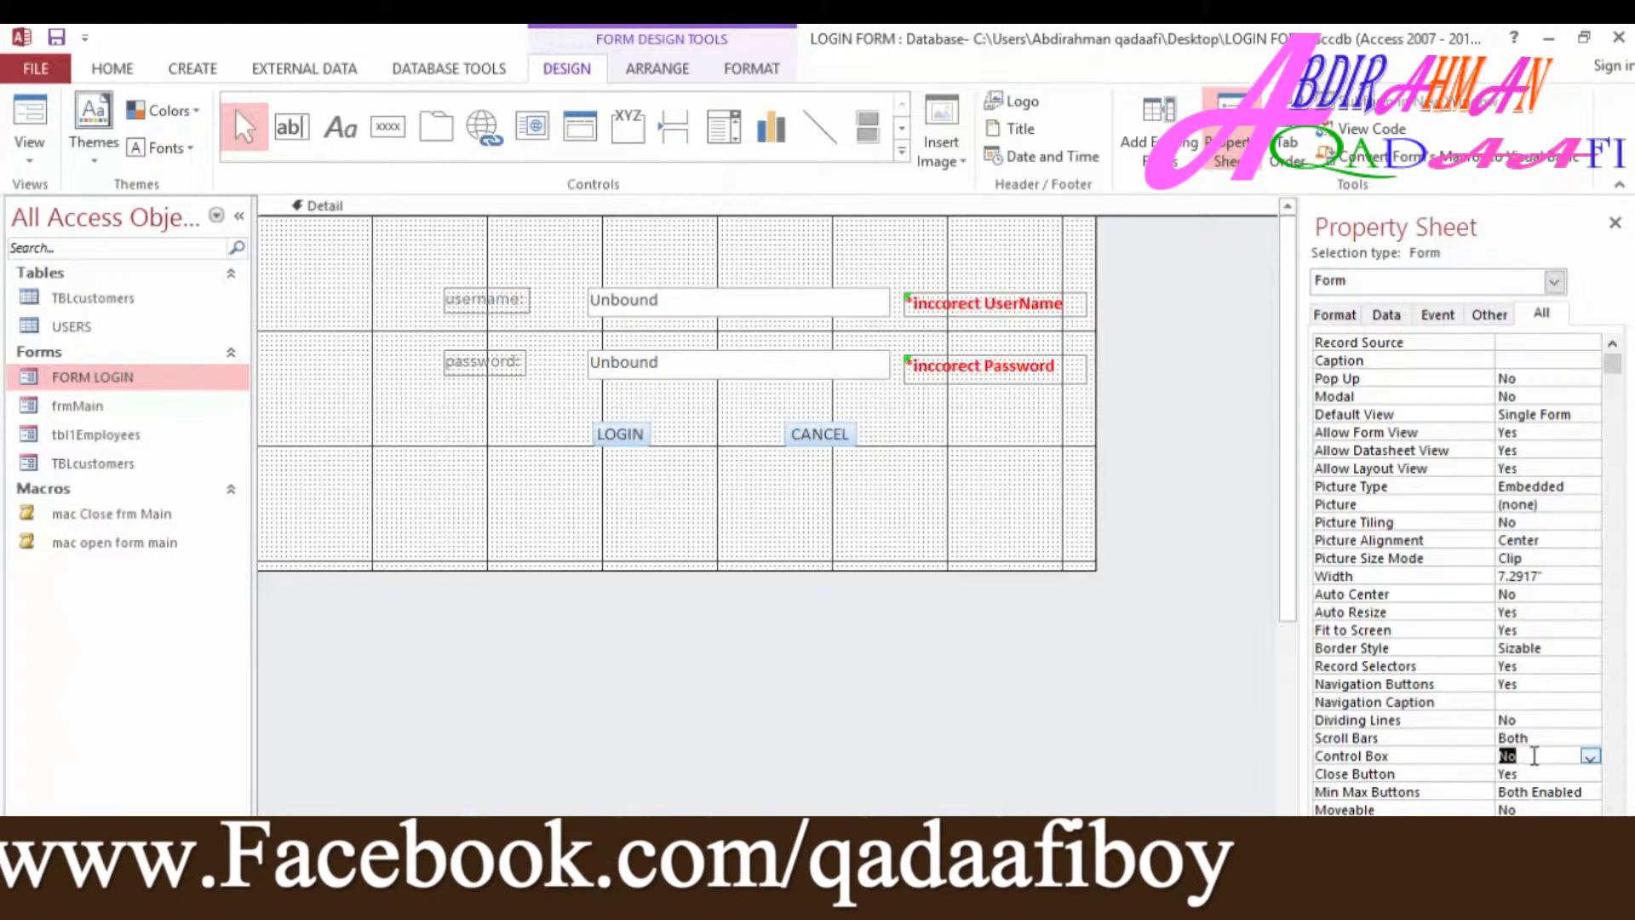
{"action": "left_click", "coordinate": [1525, 737]}
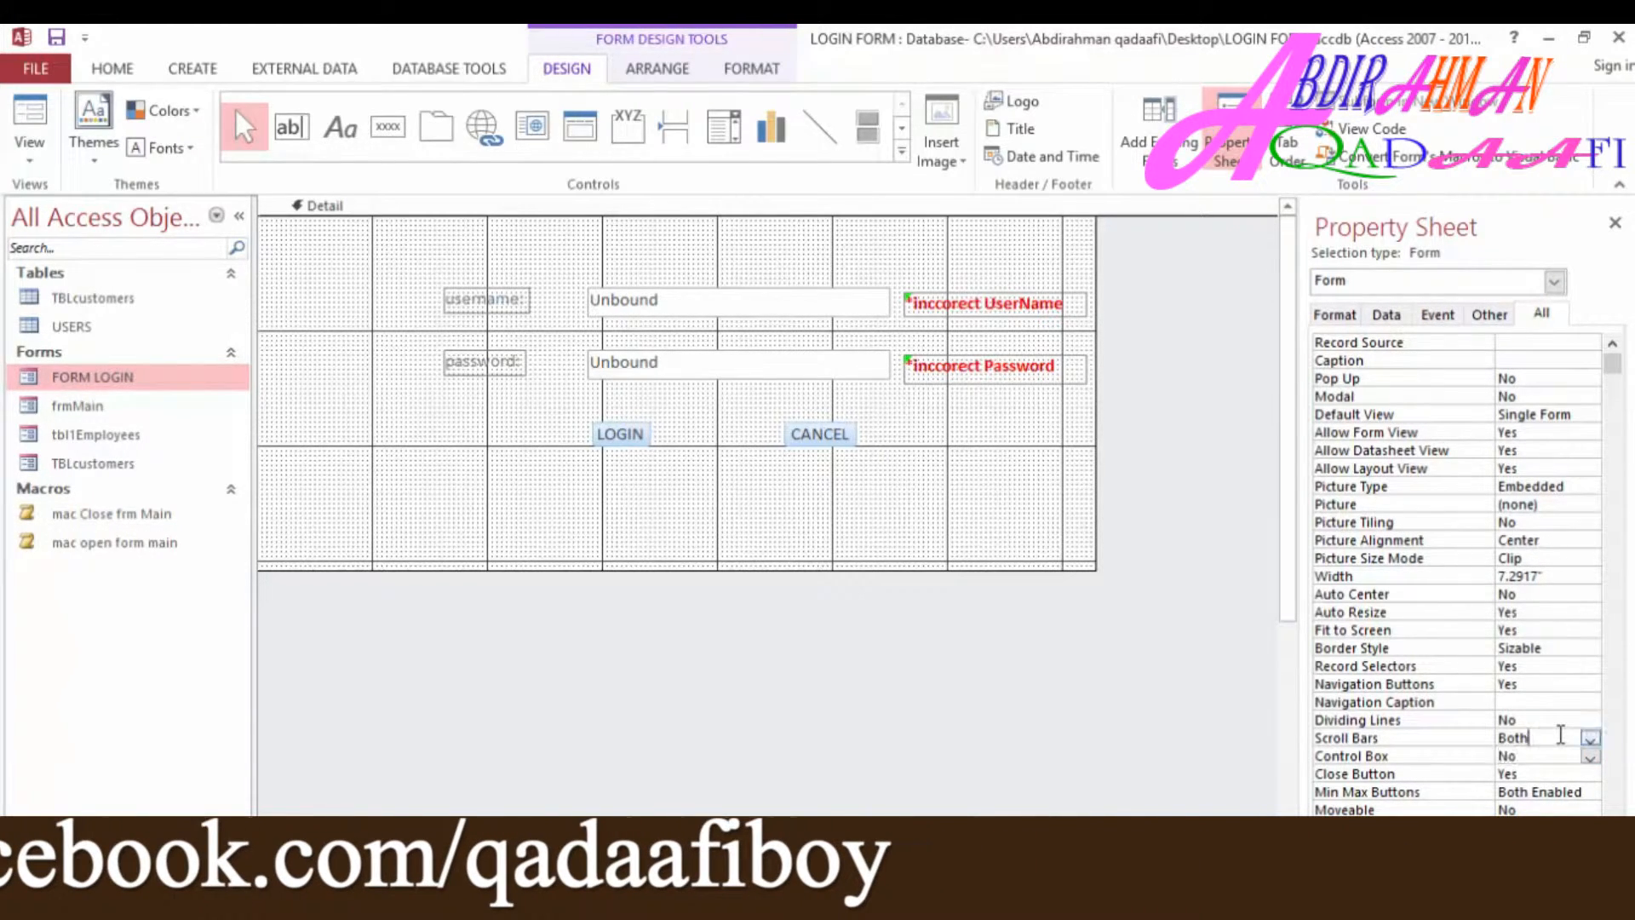
{"action": "left_click", "coordinate": [1590, 739]}
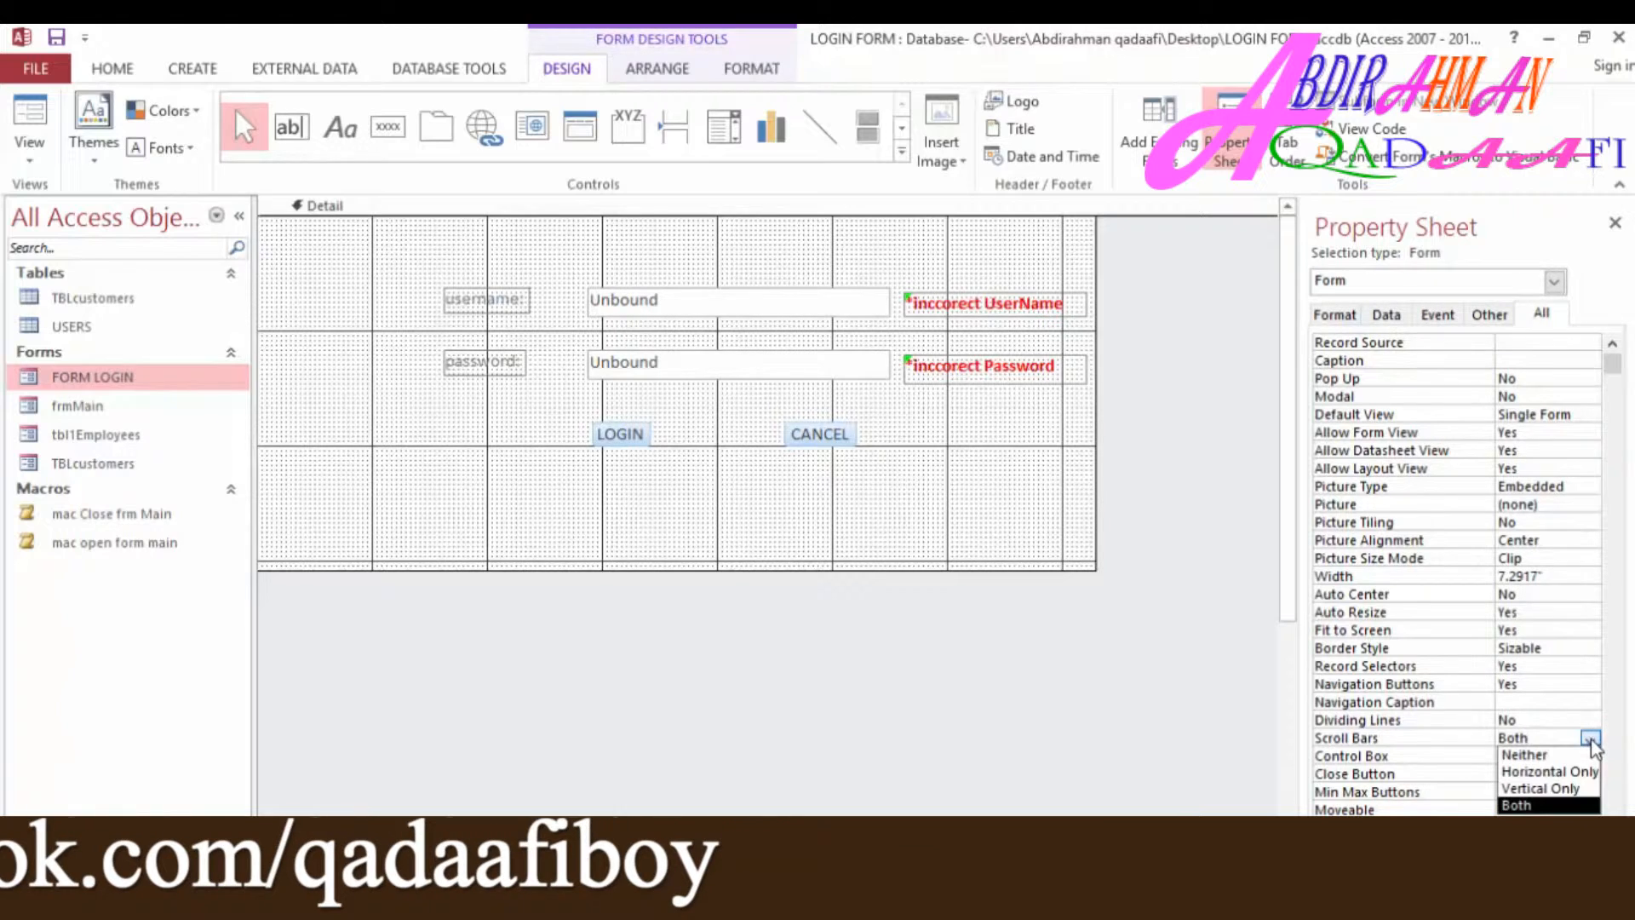
{"action": "left_click", "coordinate": [1543, 752]}
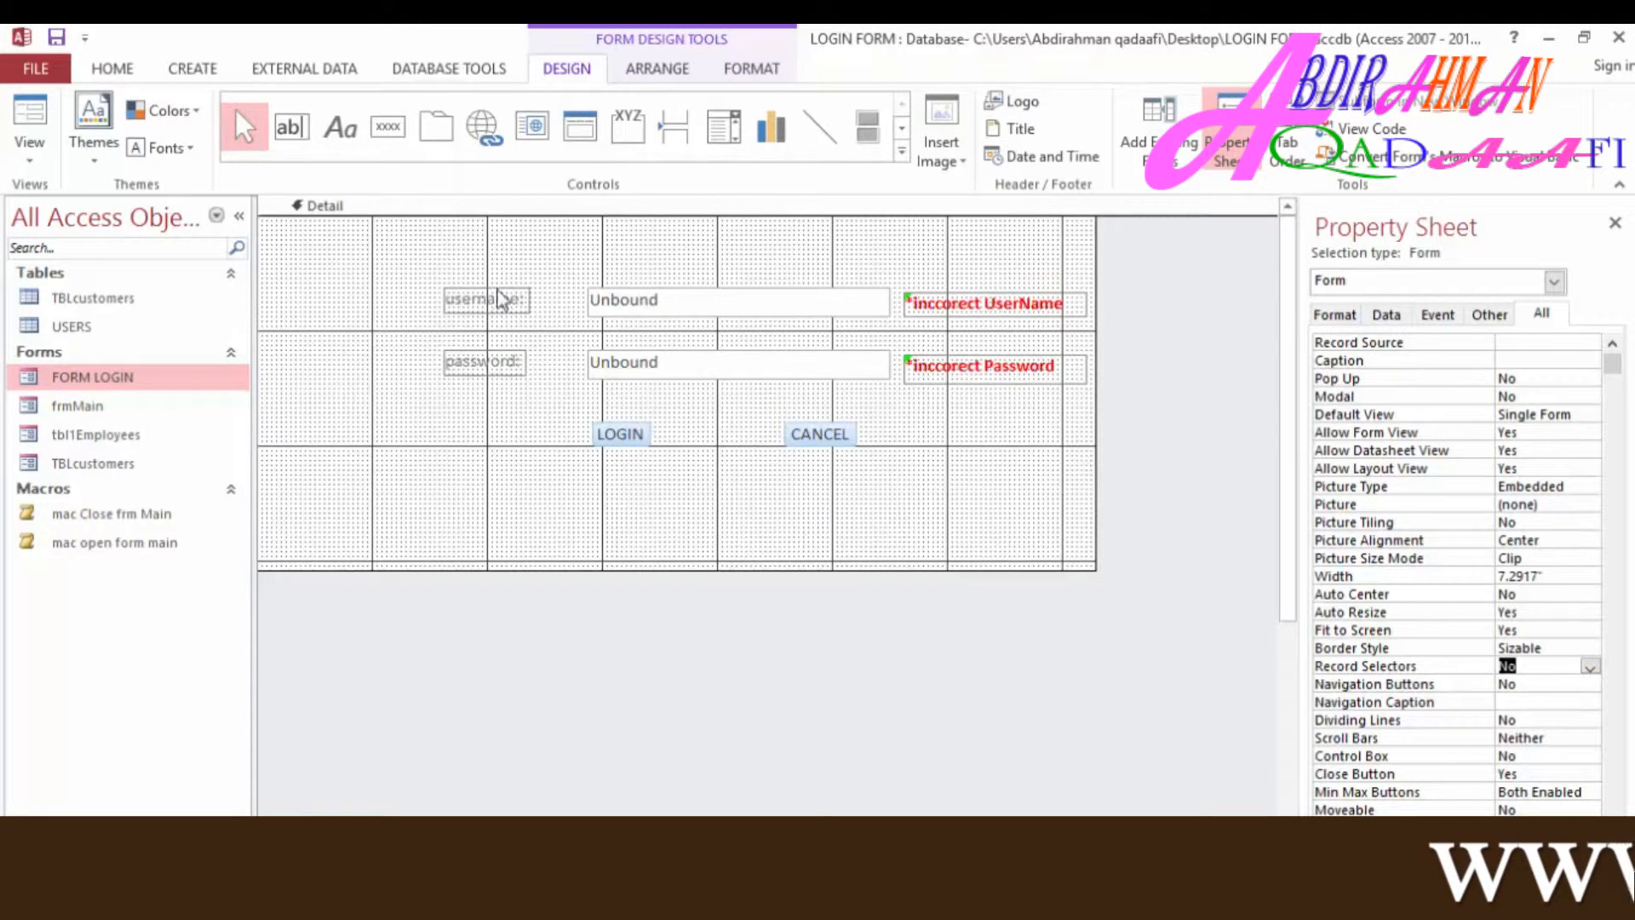
{"action": "left_click", "coordinate": [32, 119]}
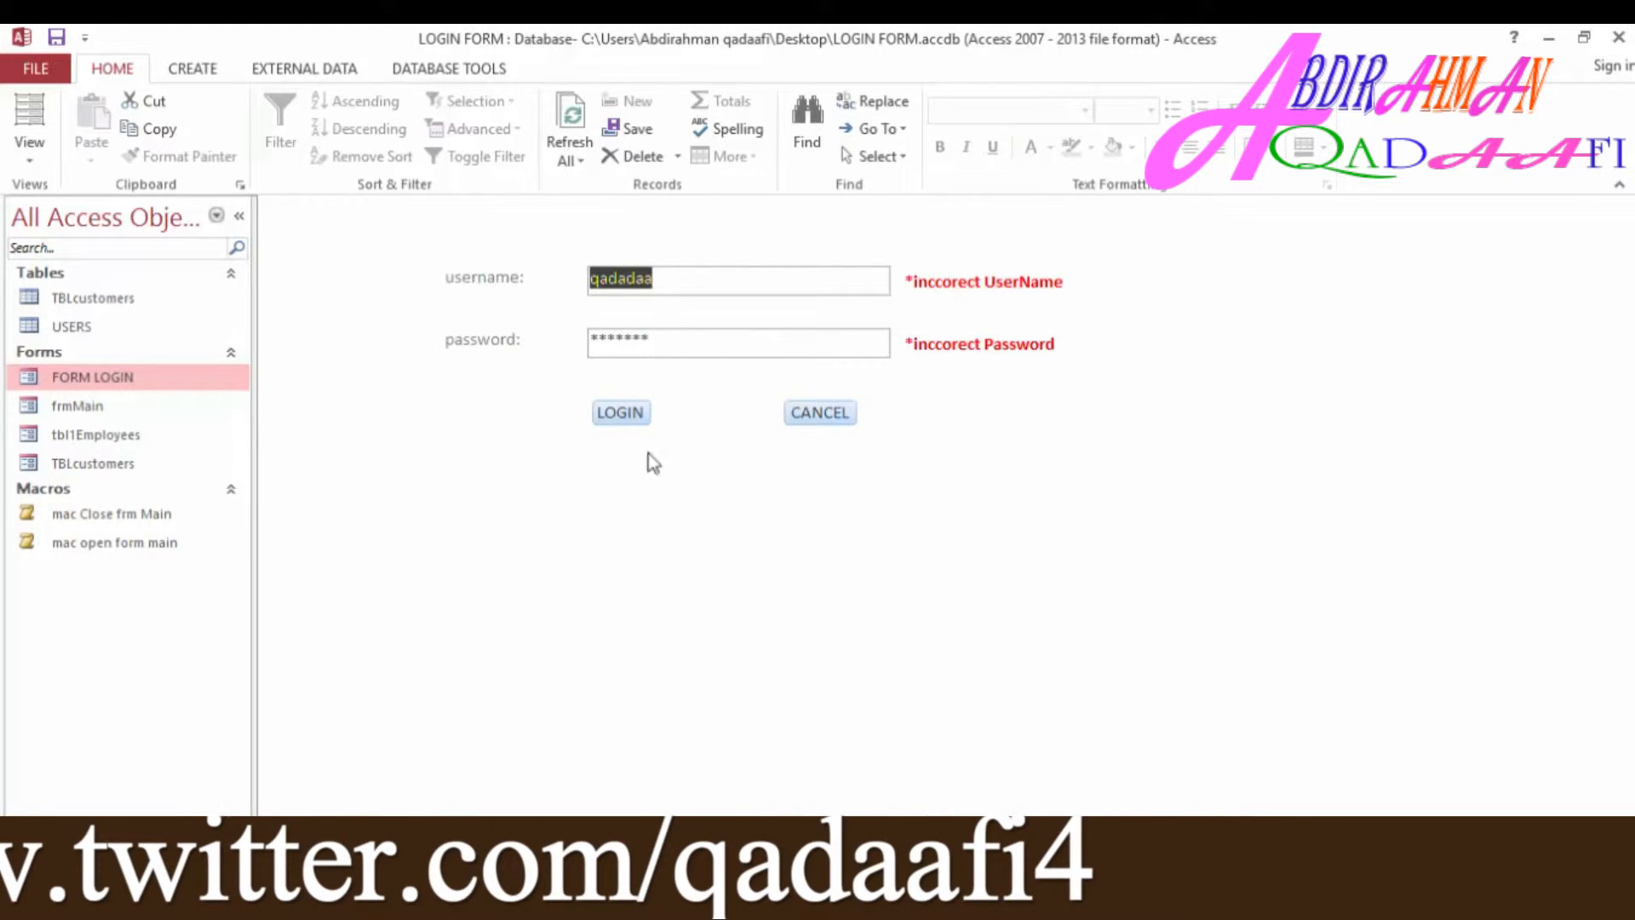
- In Design View, set the login form's Pop Up and Modal properties to Yes, and show it in Form View
{"action": "right_click", "coordinate": [1121, 300]}
{"action": "left_click", "coordinate": [1209, 366]}
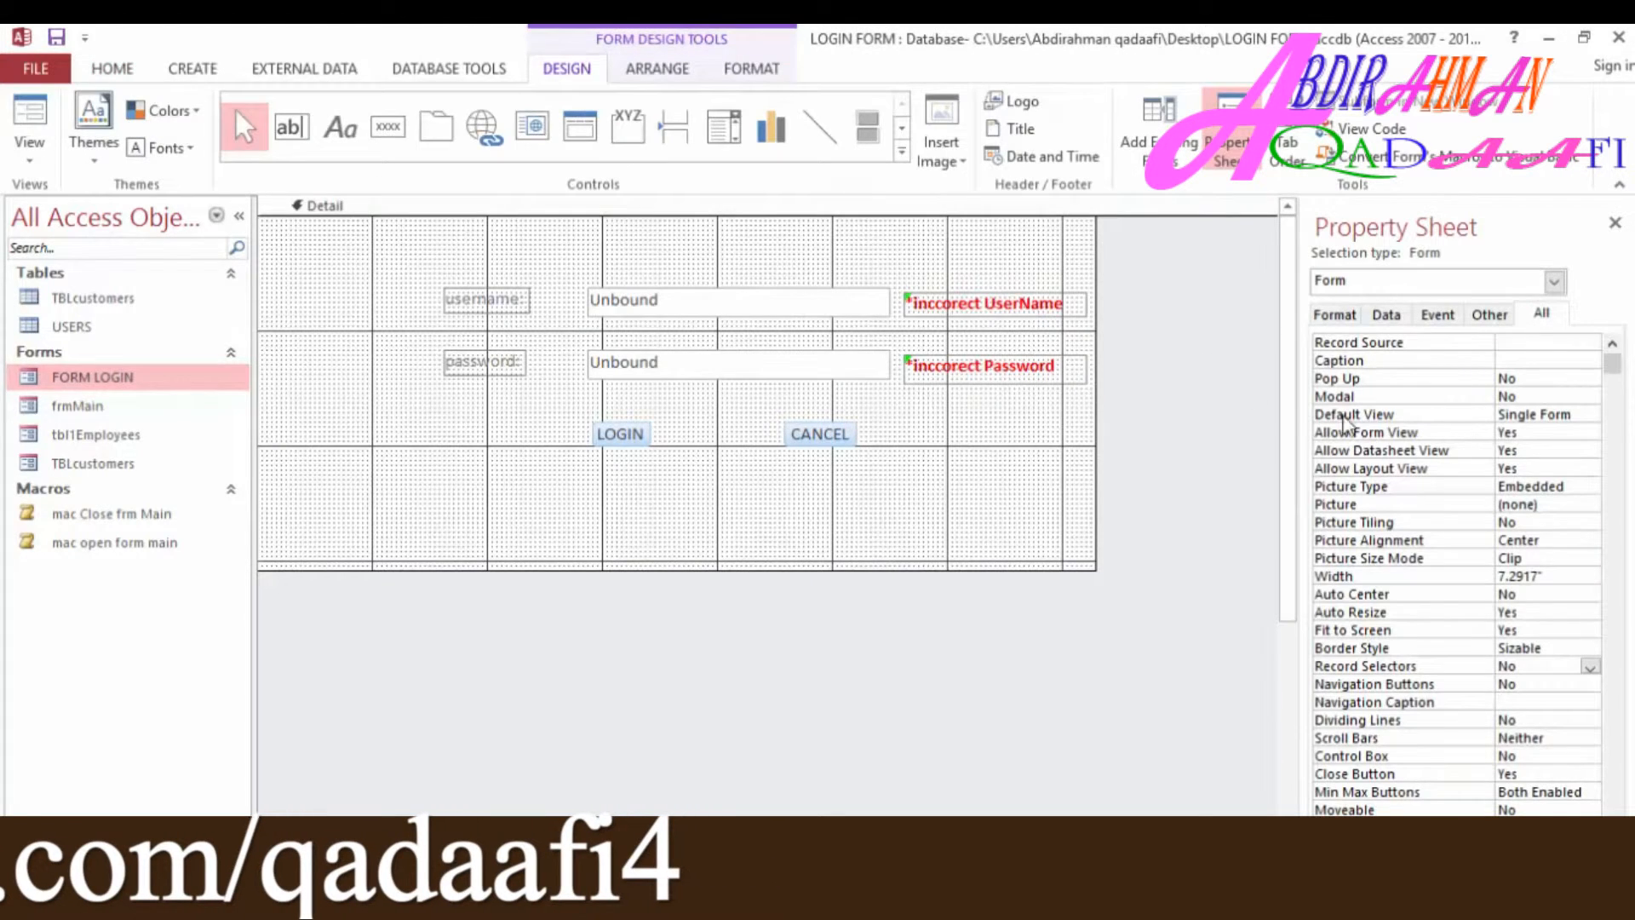
{"action": "double_click", "coordinate": [1542, 378]}
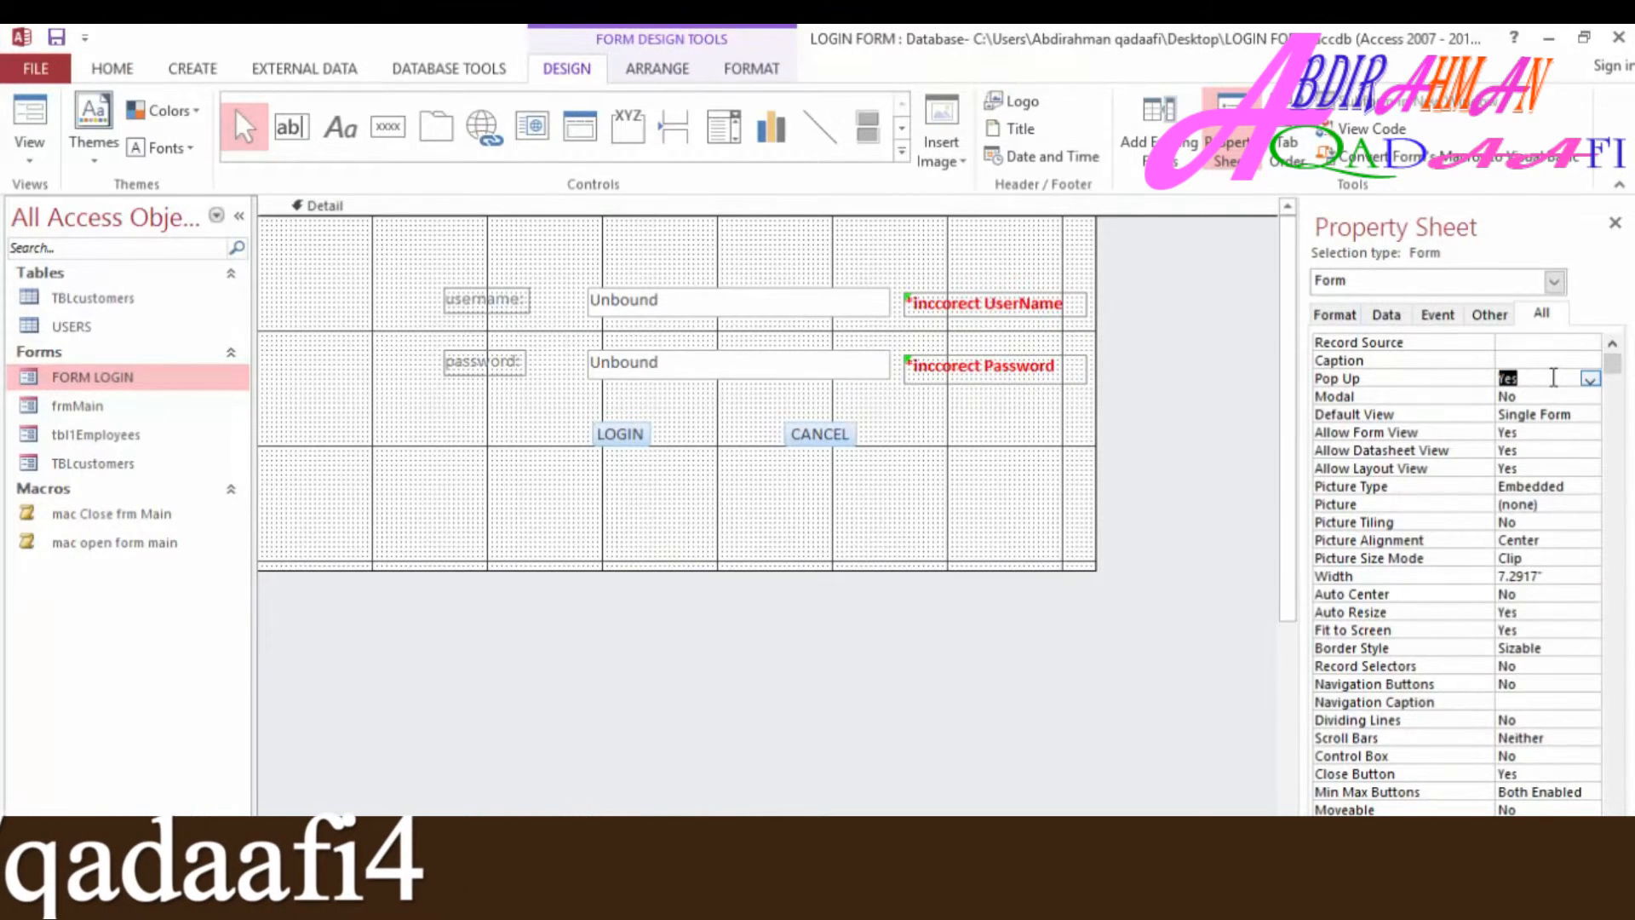
{"action": "double_click", "coordinate": [1516, 397]}
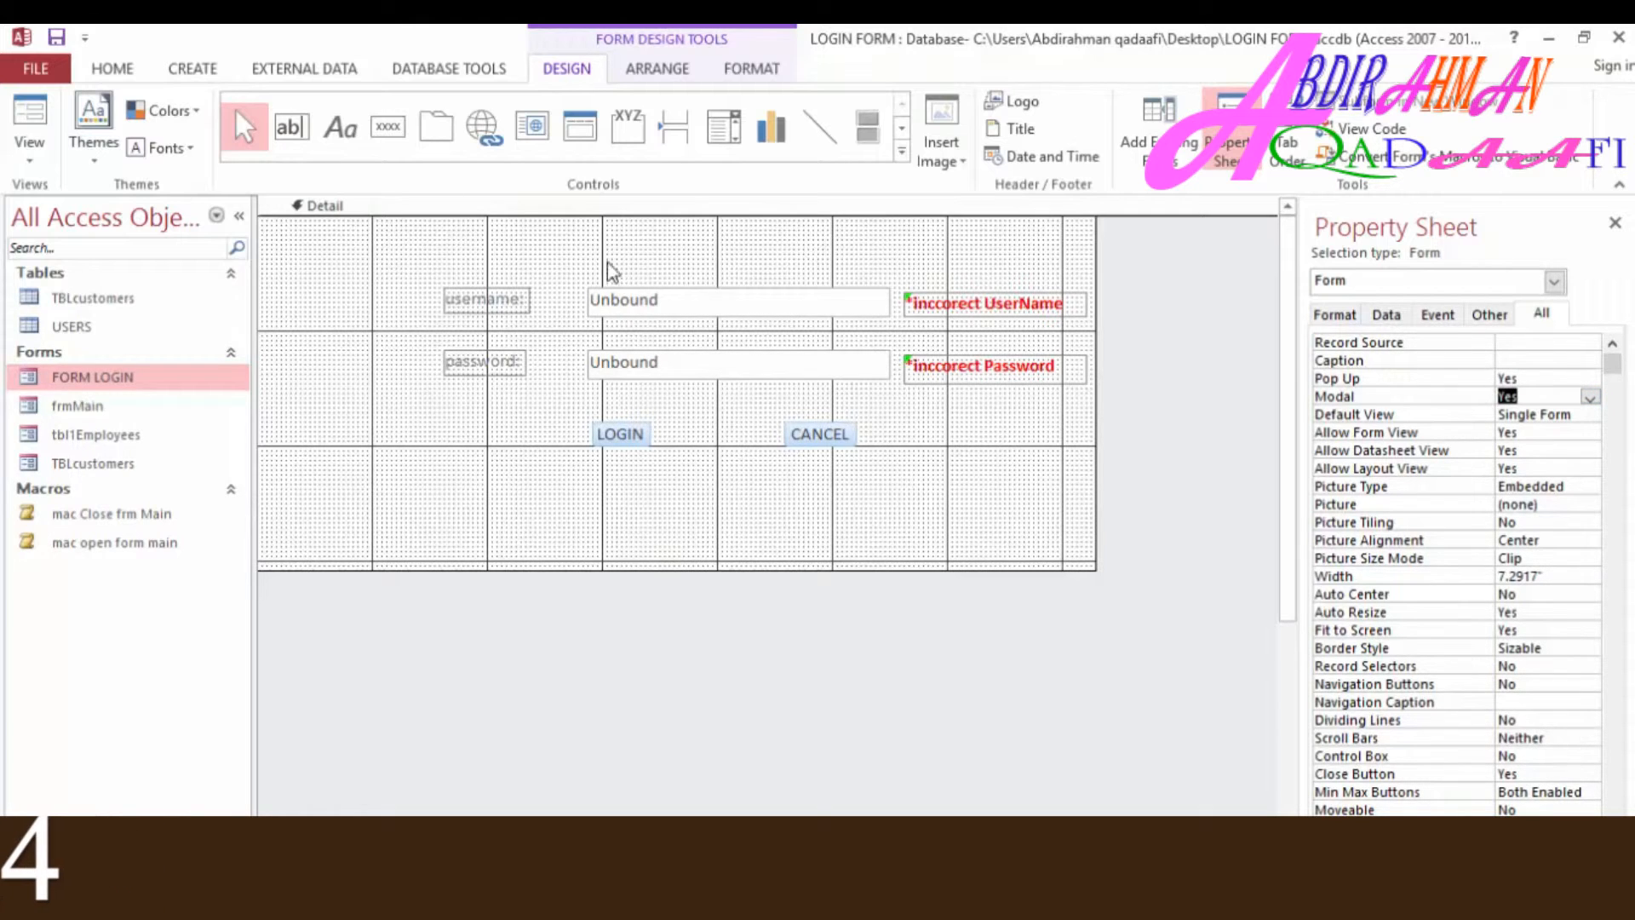
{"action": "left_click", "coordinate": [34, 119]}
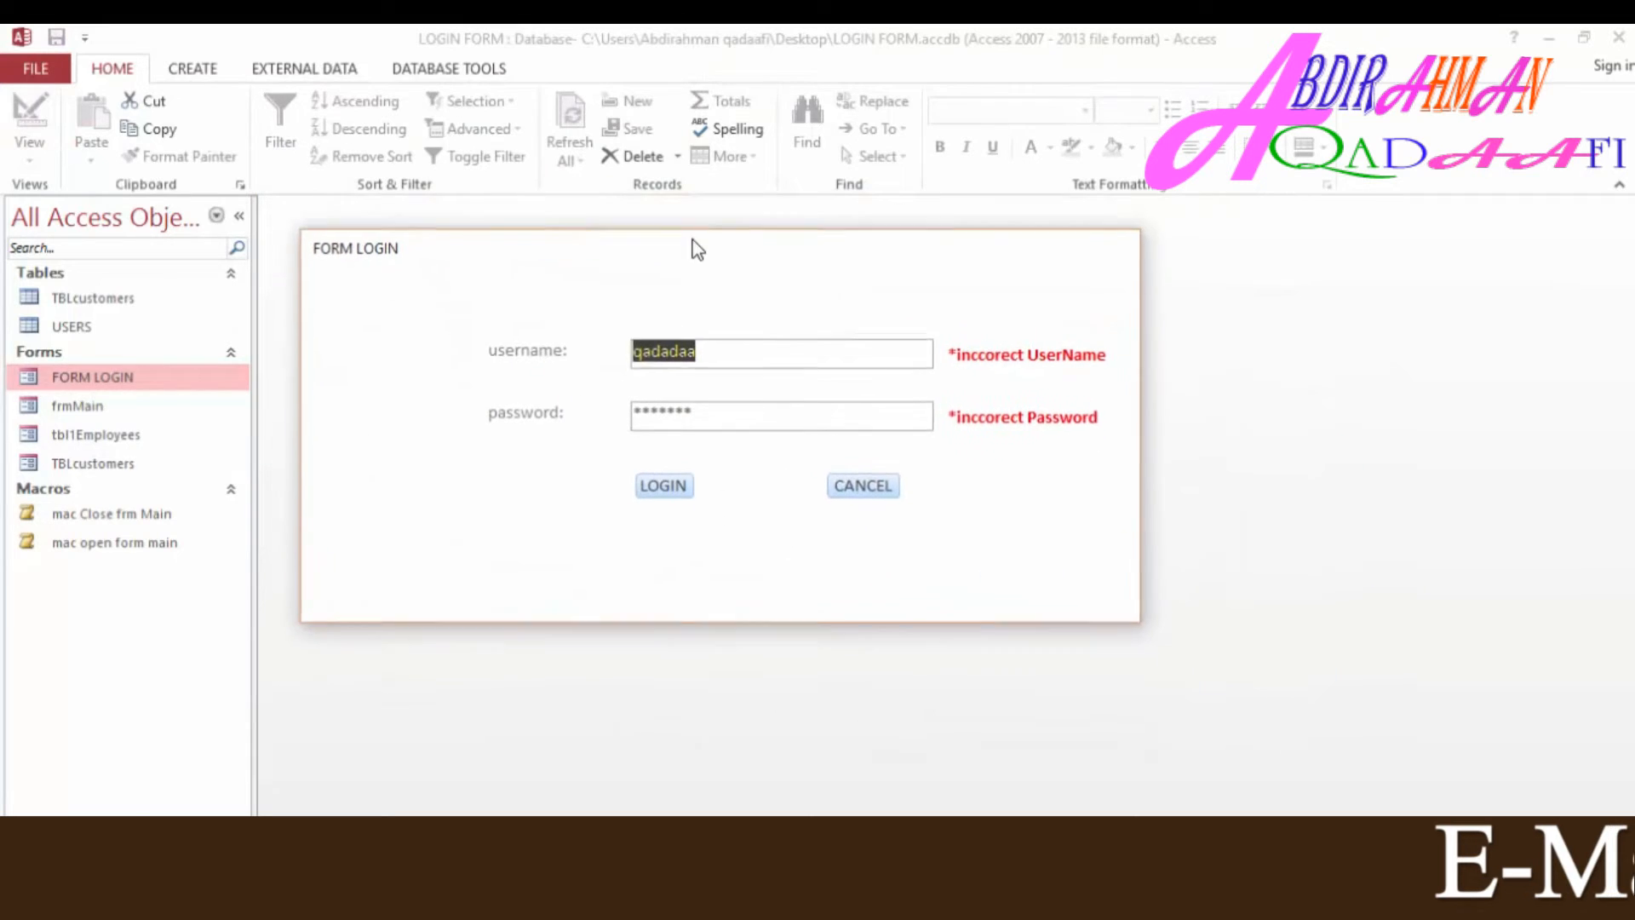
- Test resizing the pop-up login form by its border in Form View, and return to Design View
{"action": "left_click_drag", "start_coordinate": [1134, 606], "coordinate": [1176, 470]}
{"action": "right_click", "coordinate": [949, 289]}
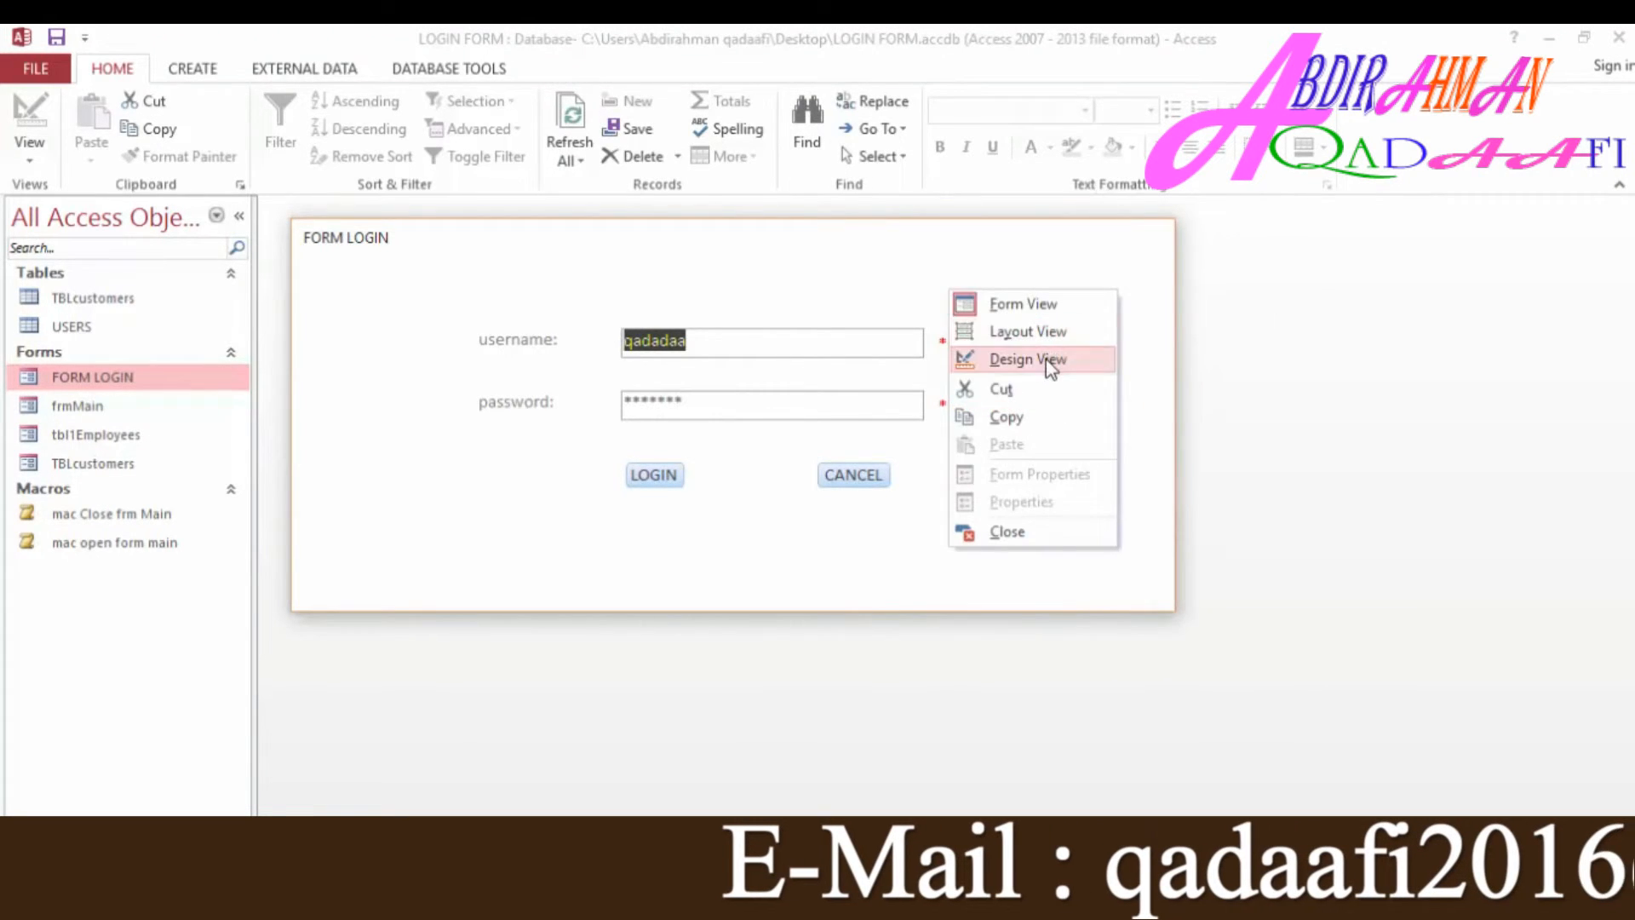
{"action": "left_click", "coordinate": [1048, 362]}
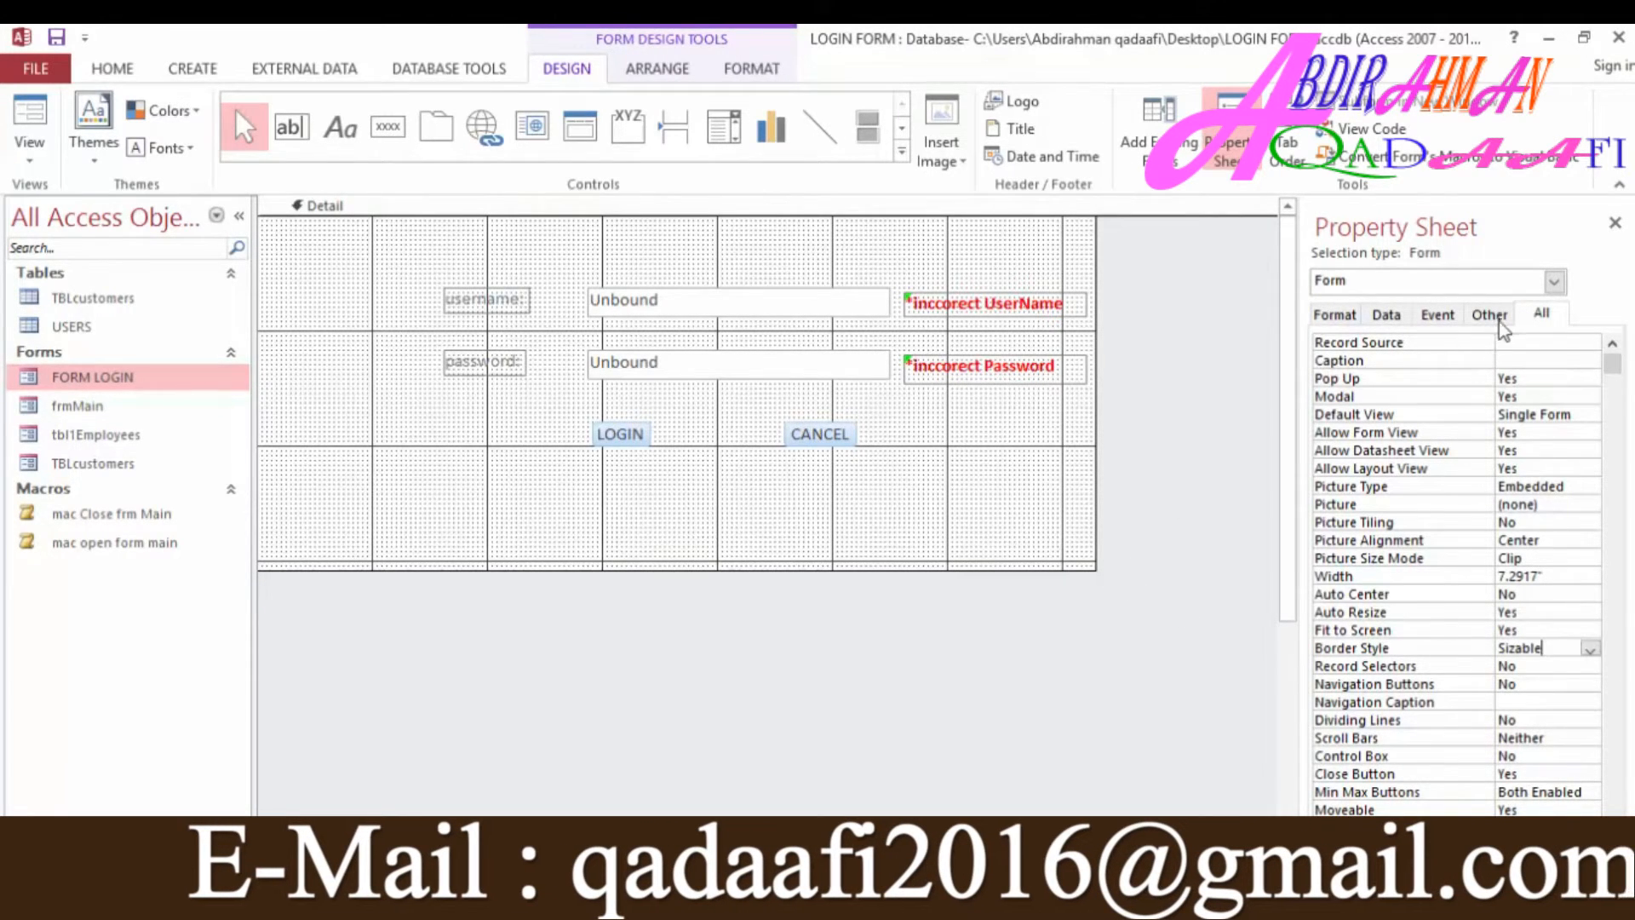
- Set the form's Border Style to Dialog, show it in Form View, and move the pop-up window
{"action": "left_click", "coordinate": [1556, 282]}
{"action": "left_click", "coordinate": [1340, 342]}
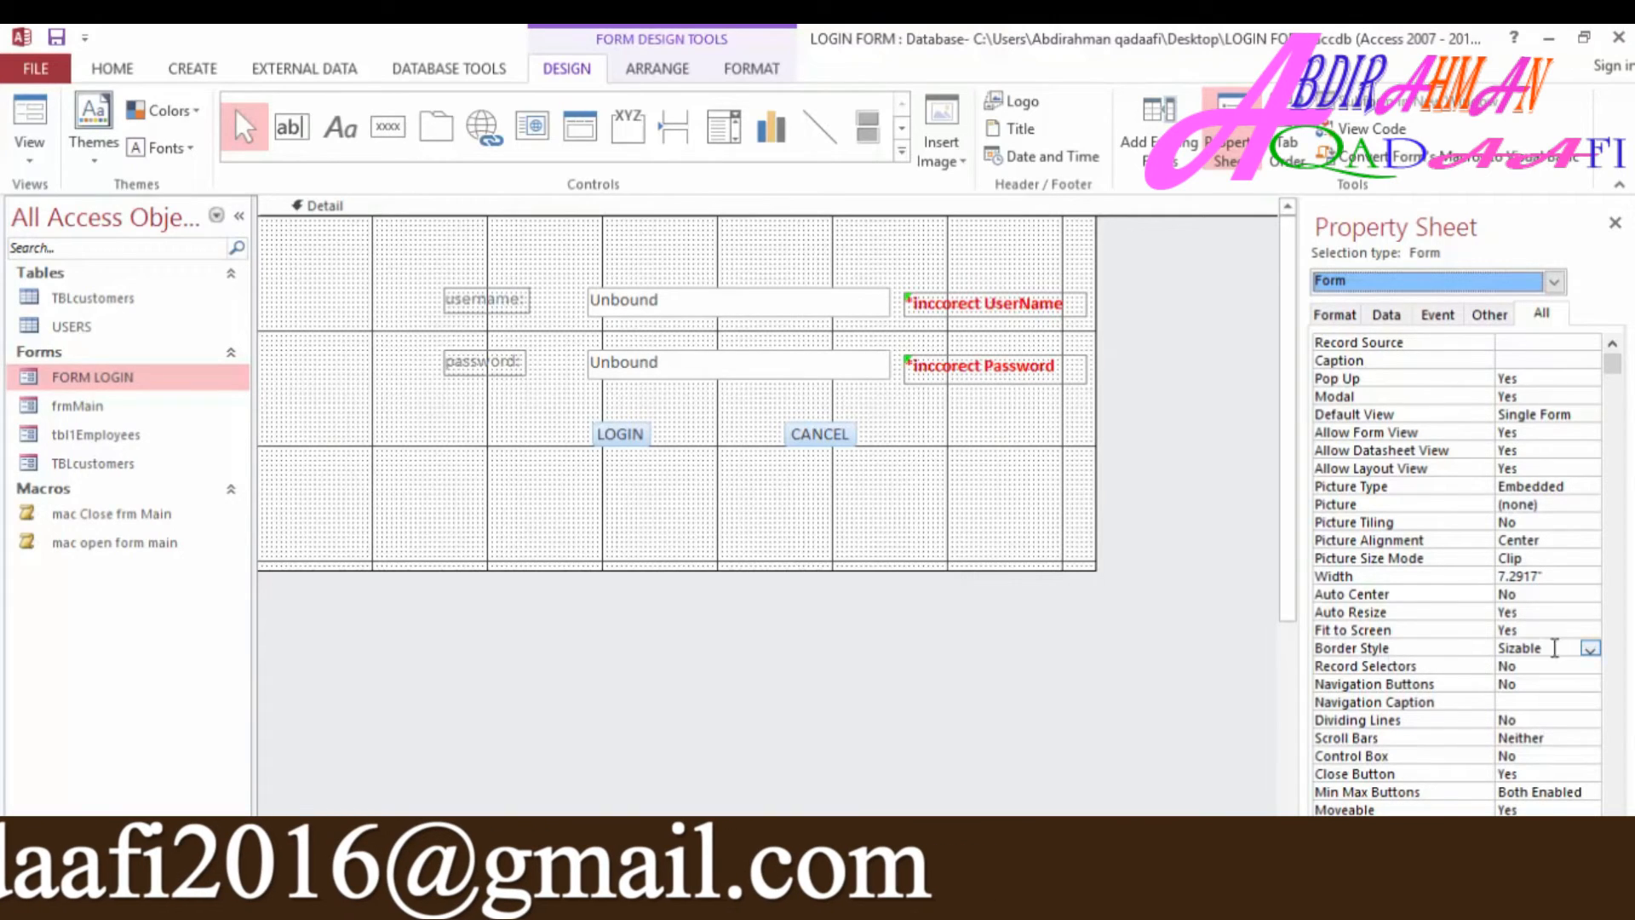
{"action": "left_click", "coordinate": [1589, 649]}
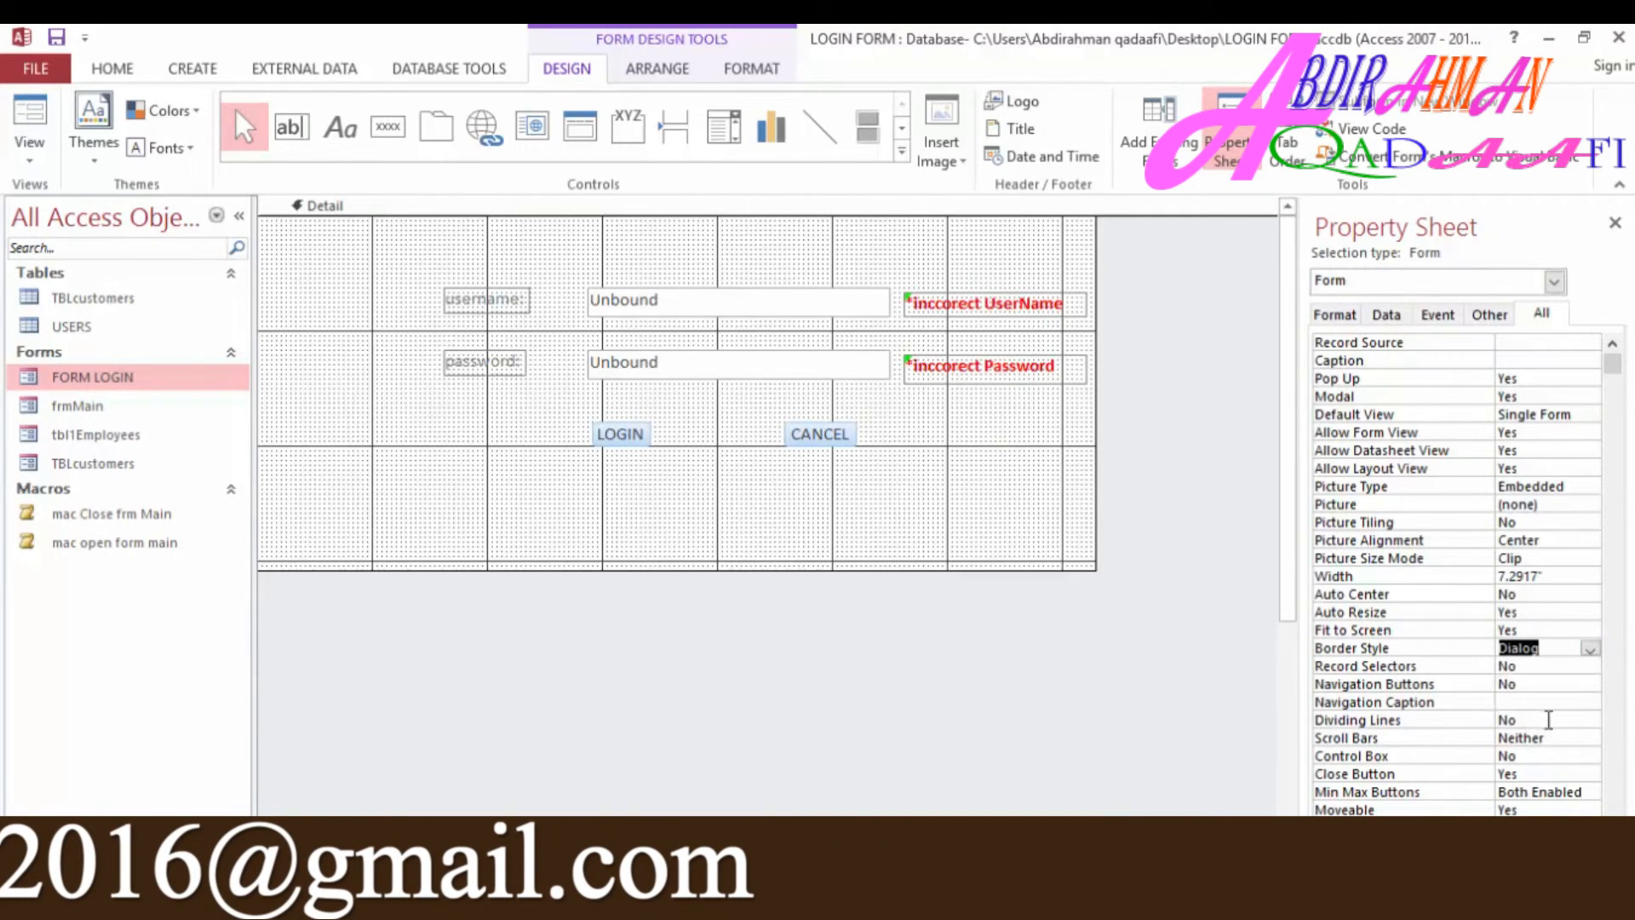
{"action": "left_click", "coordinate": [34, 109]}
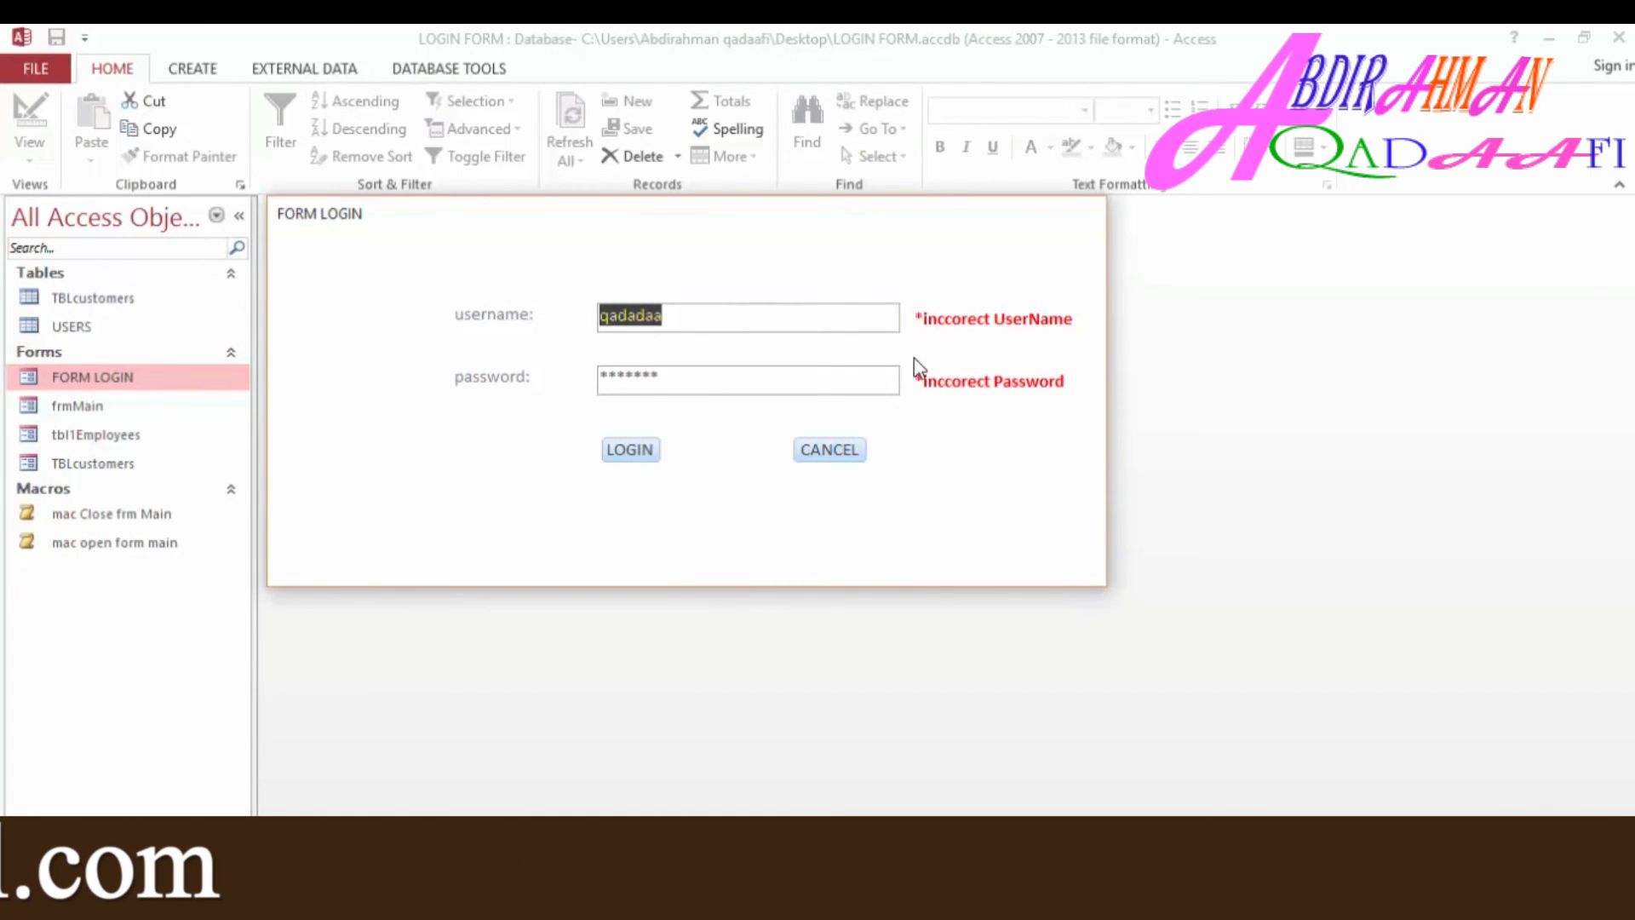
{"action": "left_click_drag", "start_coordinate": [804, 228], "coordinate": [916, 250]}
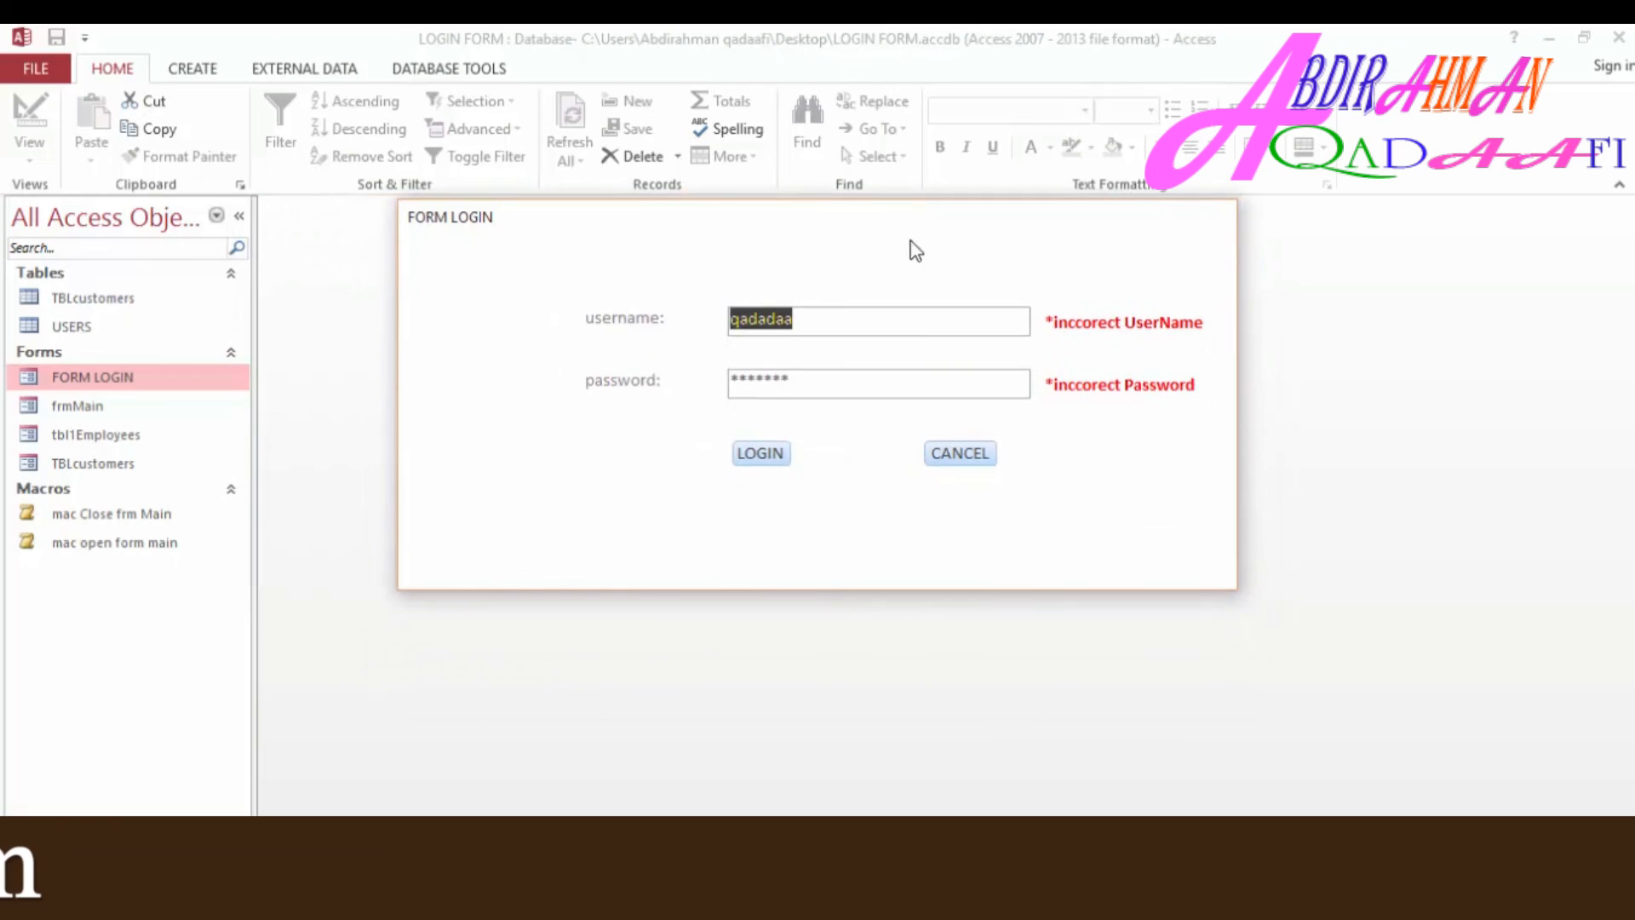